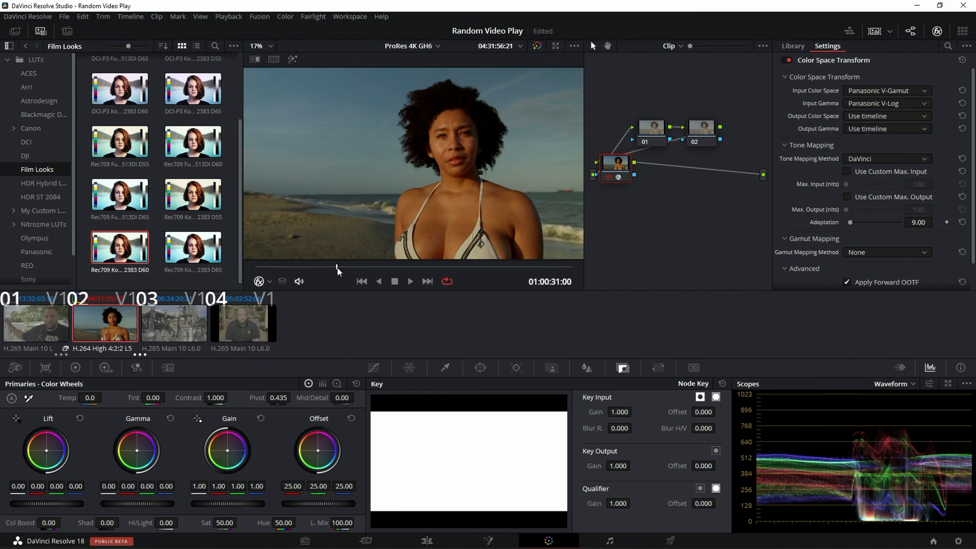
Step: Set node 01's HDR color wheels to the Panasonic V-Gamut color space and Panasonic V-Log gamma
{"action": "key", "text": "ctrl+f"}
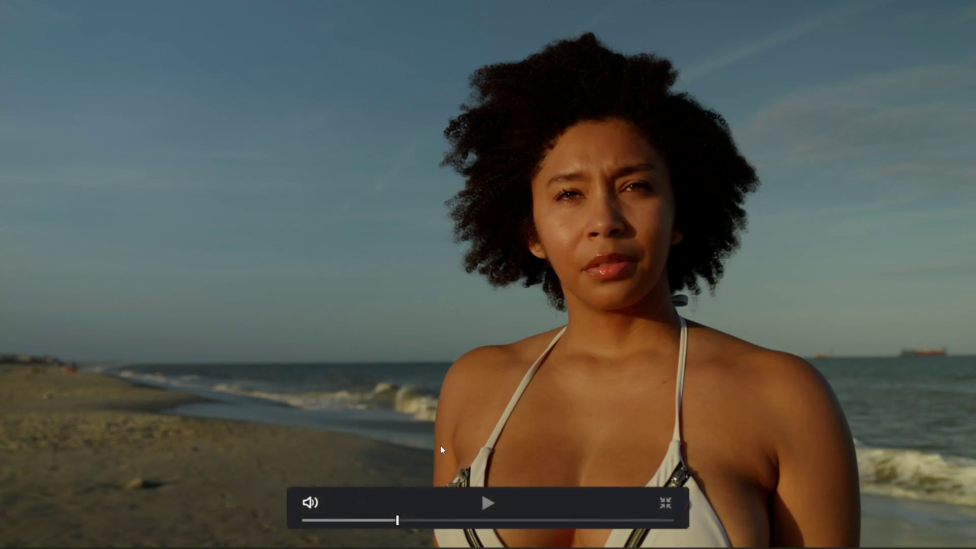
{"action": "key", "text": "Escape"}
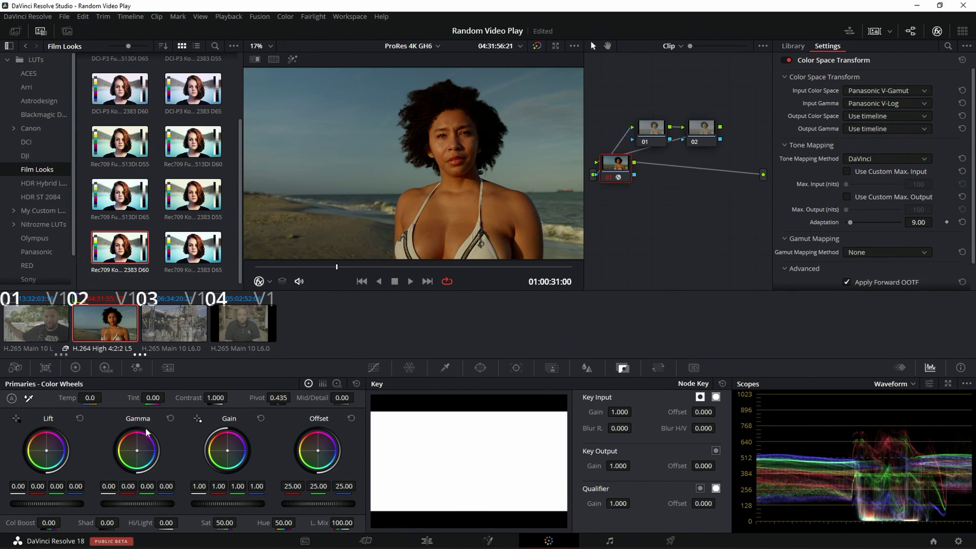
{"action": "left_click", "coordinate": [657, 138]}
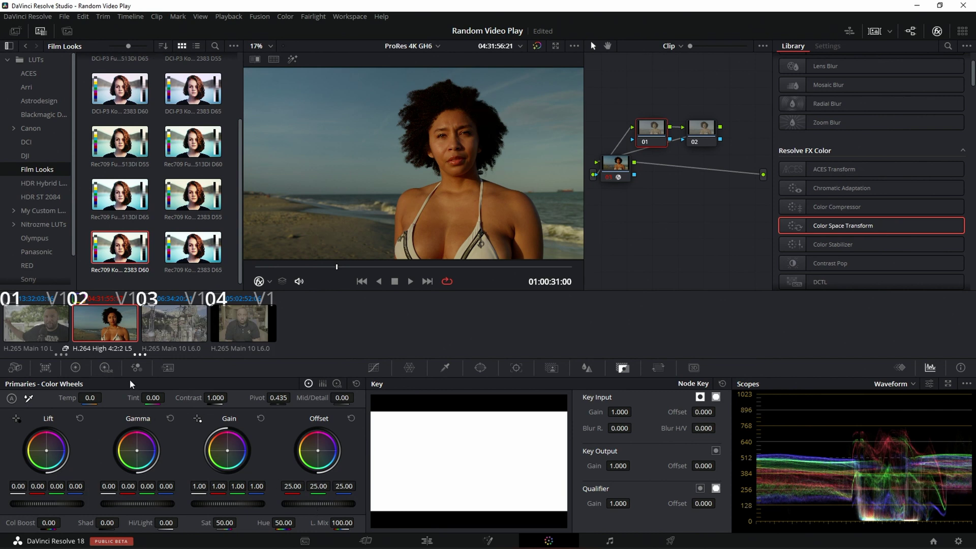
{"action": "left_click", "coordinate": [105, 368]}
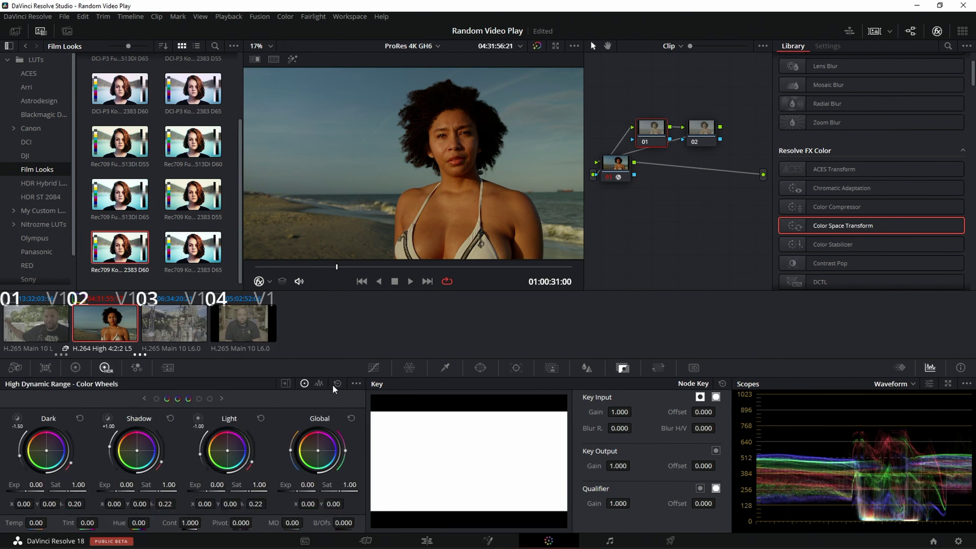
{"action": "left_click", "coordinate": [356, 384]}
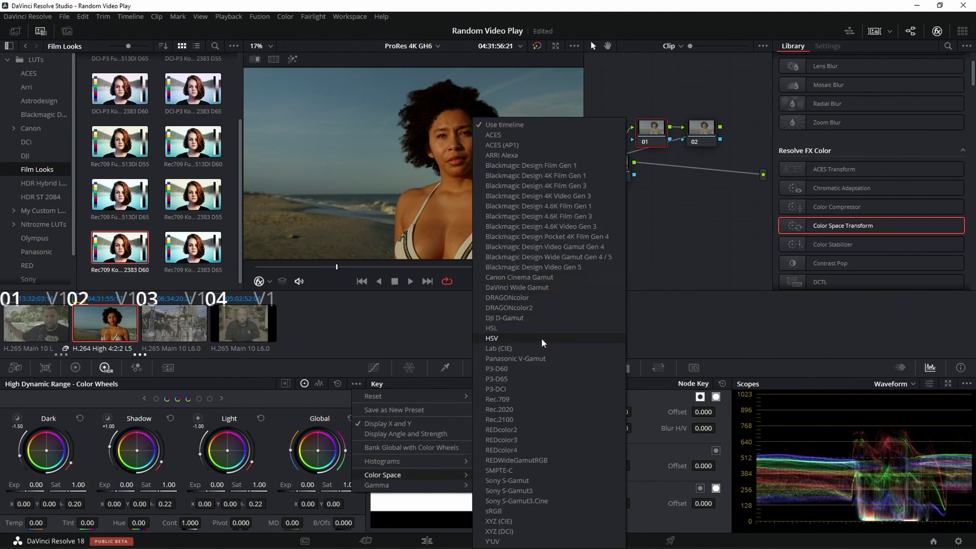
{"action": "left_click", "coordinate": [537, 358]}
{"action": "left_click", "coordinate": [355, 384]}
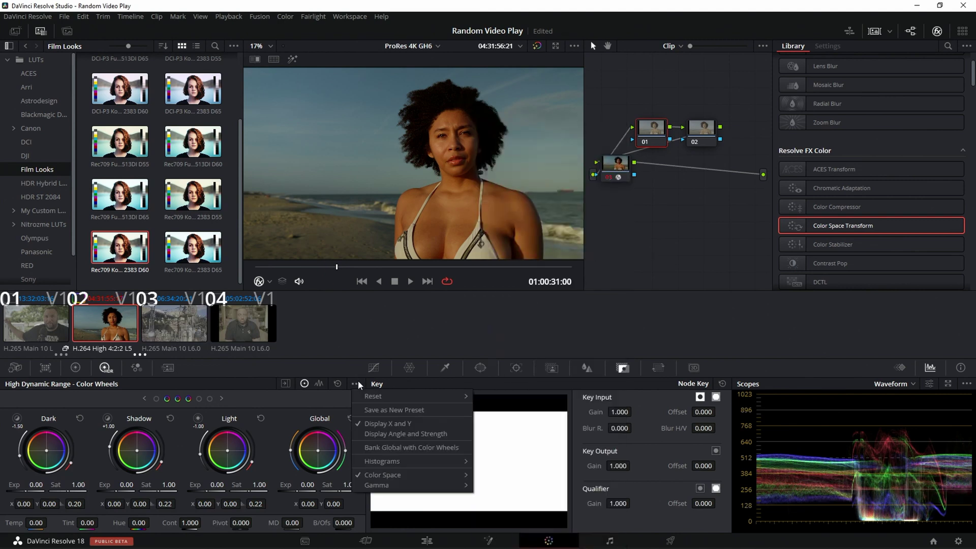
{"action": "mouse_move", "coordinate": [413, 486]}
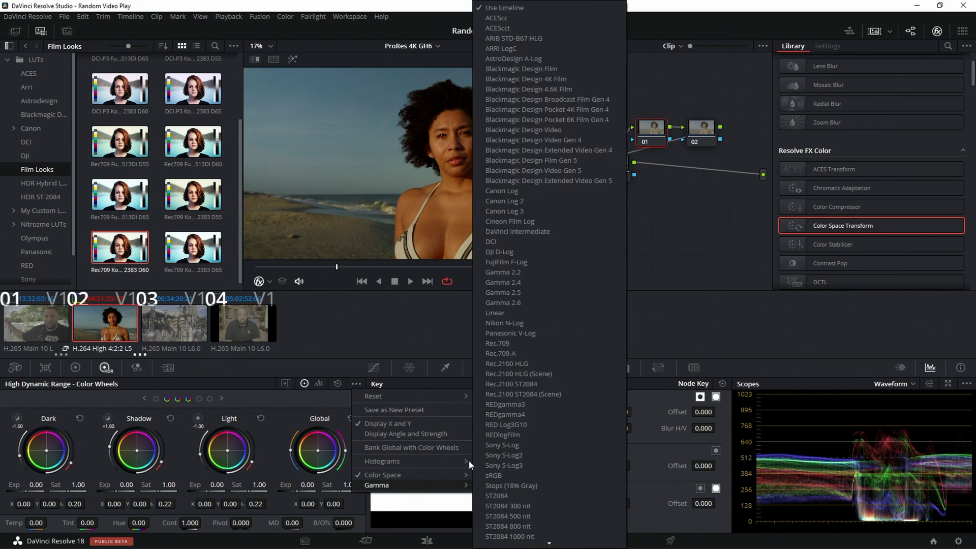
{"action": "left_click", "coordinate": [502, 333]}
Step: Raise node 01's HDR exposure to 0.56 on the Global wheel and 0.11 on the Shadow wheel, checking the picture full screen
{"action": "left_click_drag", "start_coordinate": [307, 484], "coordinate": [337, 485]}
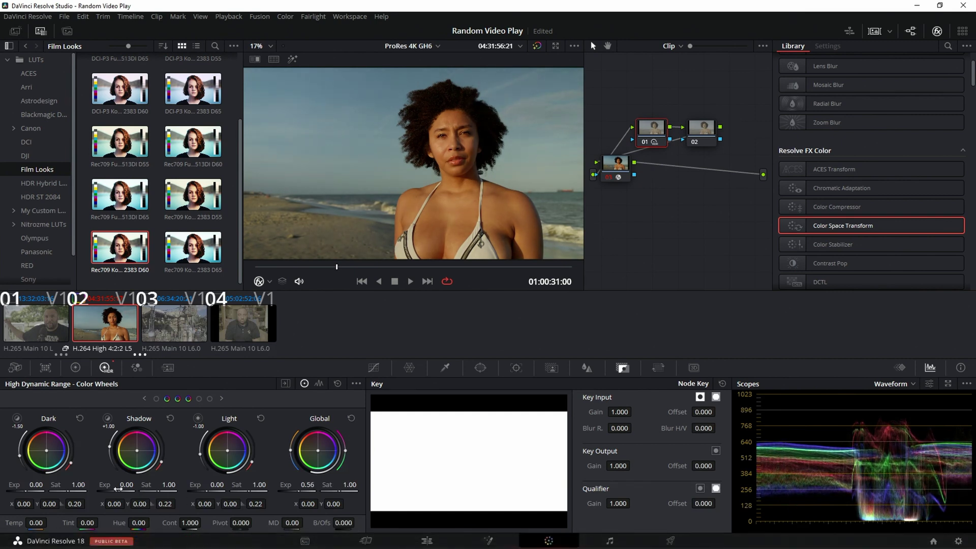
{"action": "left_click_drag", "start_coordinate": [126, 484], "coordinate": [132, 484]}
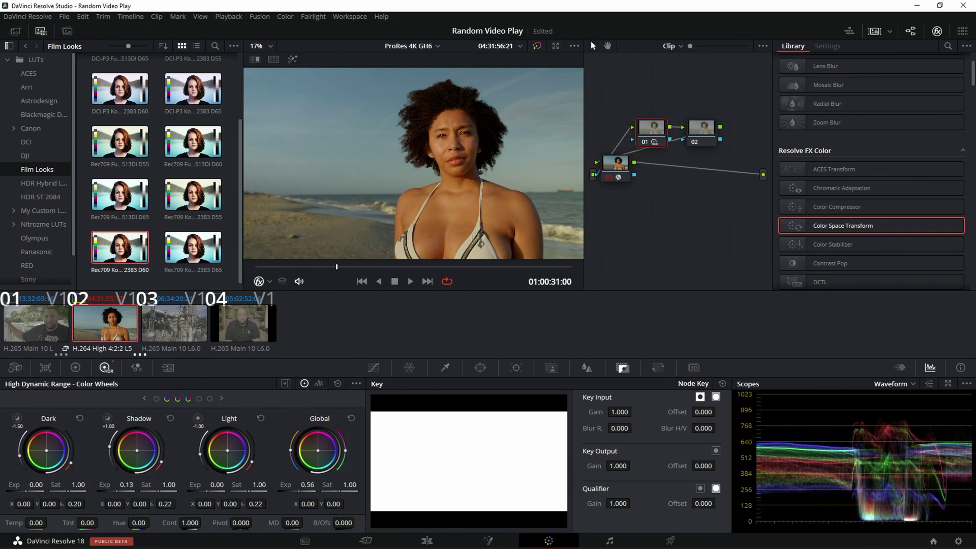
{"action": "key", "text": "ctrl+f"}
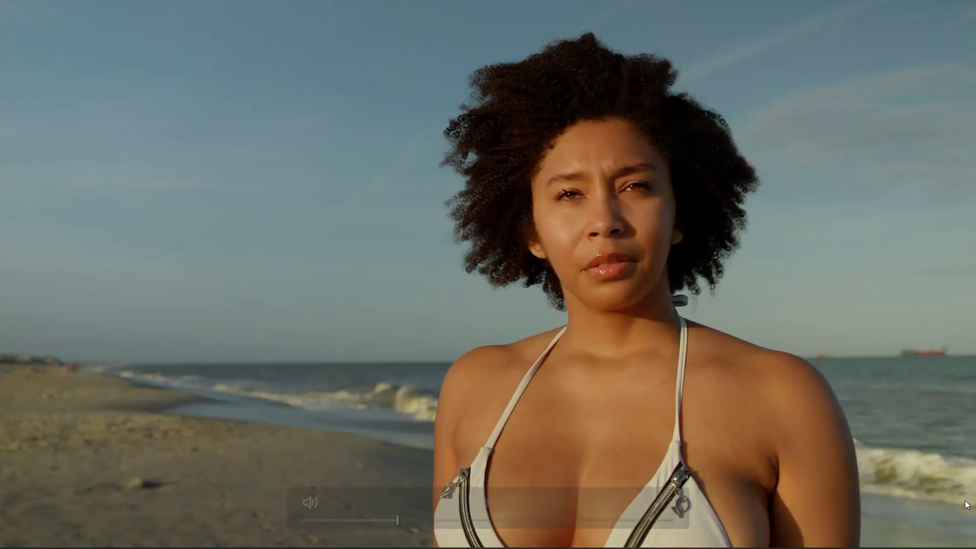
{"action": "key", "text": "ctrl+f"}
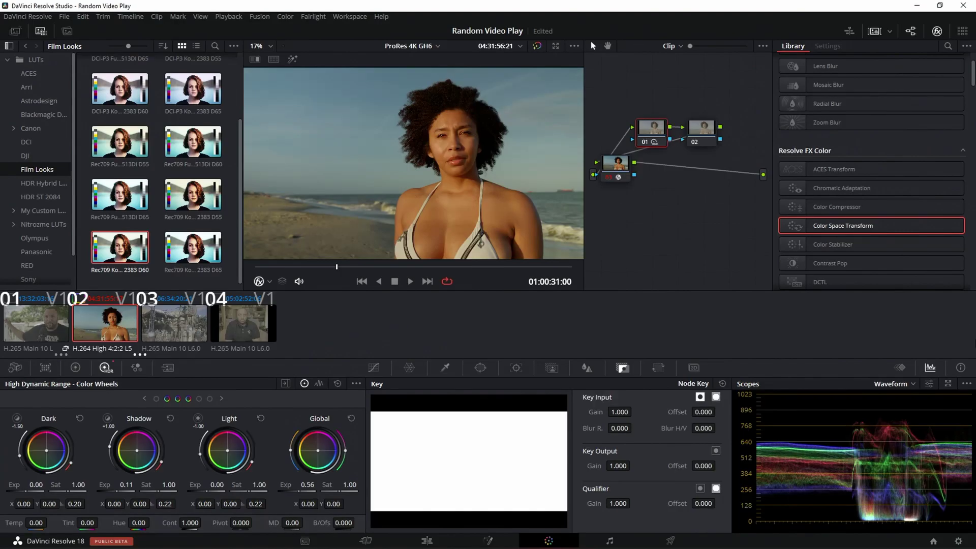
{"action": "left_click", "coordinate": [362, 266]}
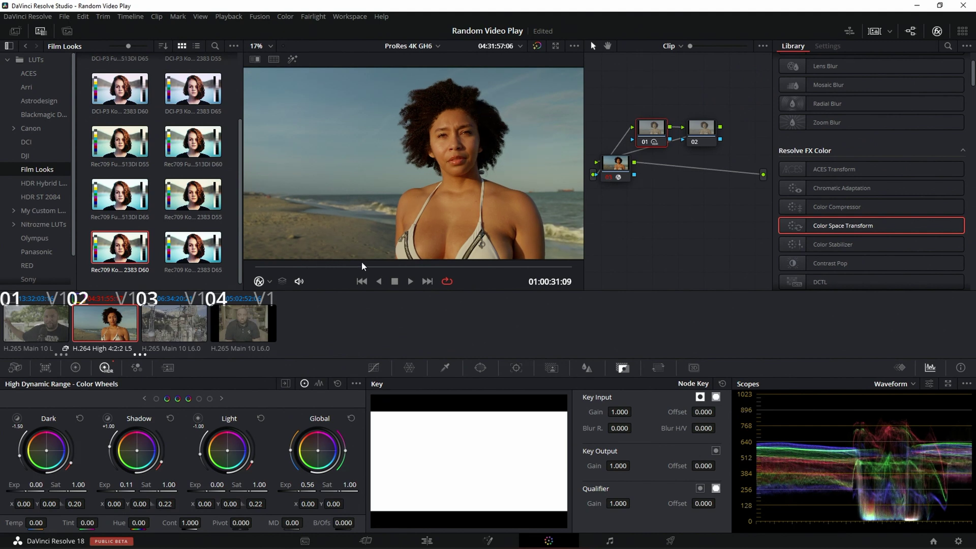
Step: Set the Color Space Transform on node 03 to output Rec.709 color space and Cineon Film Log gamma
{"action": "left_click_drag", "start_coordinate": [602, 162], "coordinate": [640, 172]}
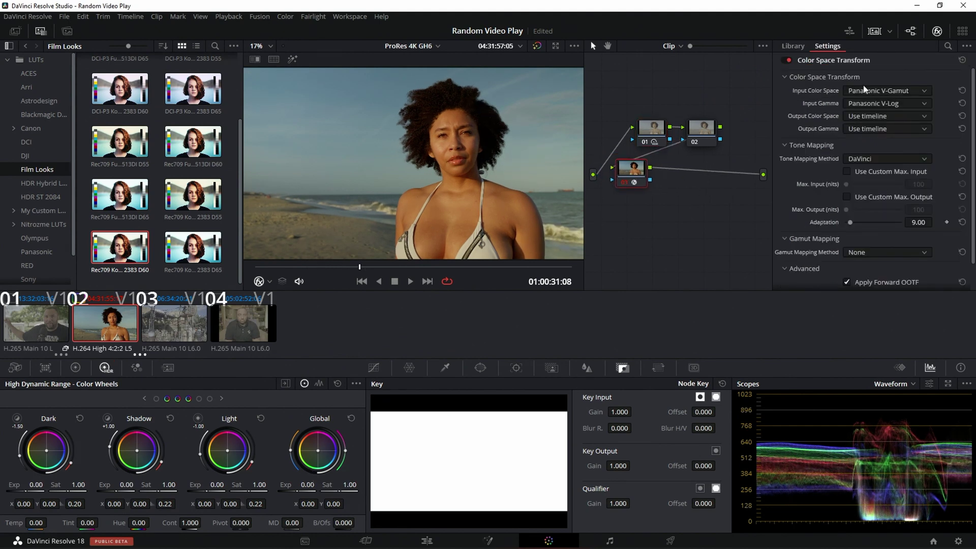
{"action": "left_click", "coordinate": [879, 116]}
{"action": "scroll", "coordinate": [875, 198], "scroll_direction": "down", "scroll_amount": 5}
{"action": "left_click", "coordinate": [862, 161]}
{"action": "left_click", "coordinate": [901, 130]}
{"action": "scroll", "coordinate": [880, 193], "scroll_direction": "down", "scroll_amount": 4}
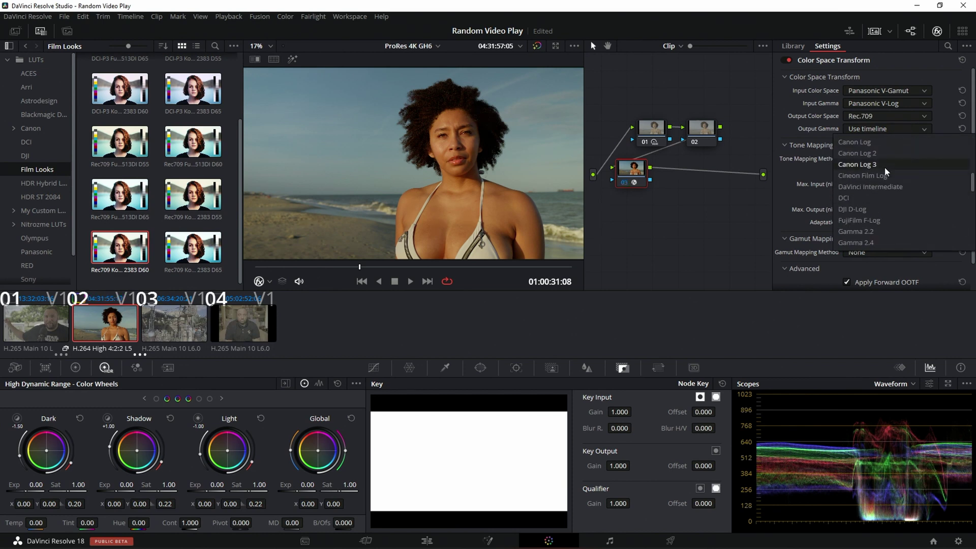
{"action": "left_click", "coordinate": [883, 175]}
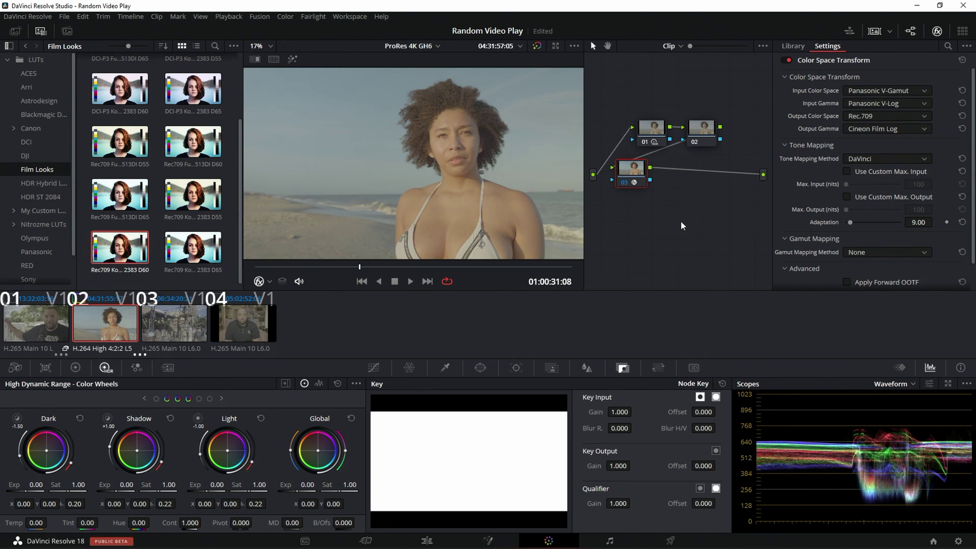
Step: Apply the Rec709 Kodak 2383 D60 LUT on a new serial node after node 03 and set its key output gain to 0.698
{"action": "key", "text": "alt+s"}
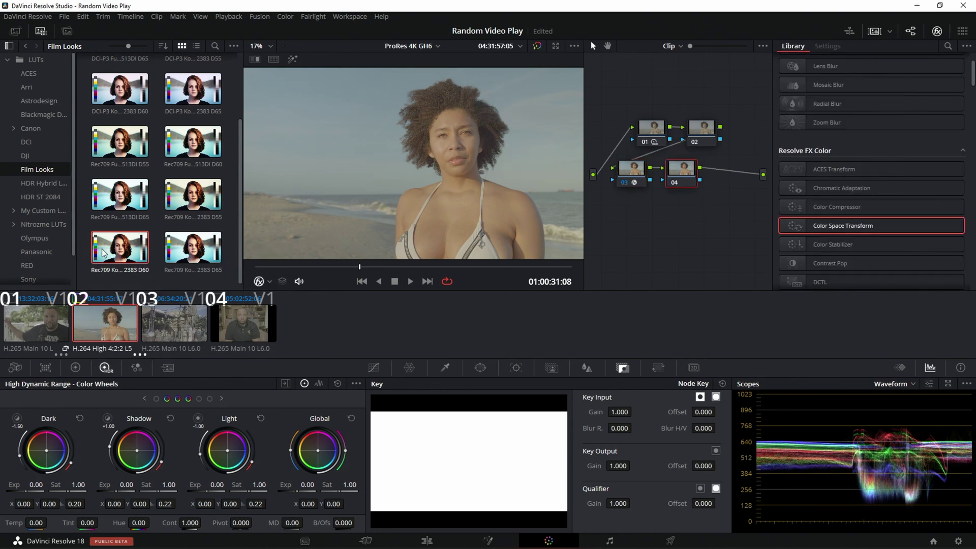
{"action": "double_click", "coordinate": [123, 249]}
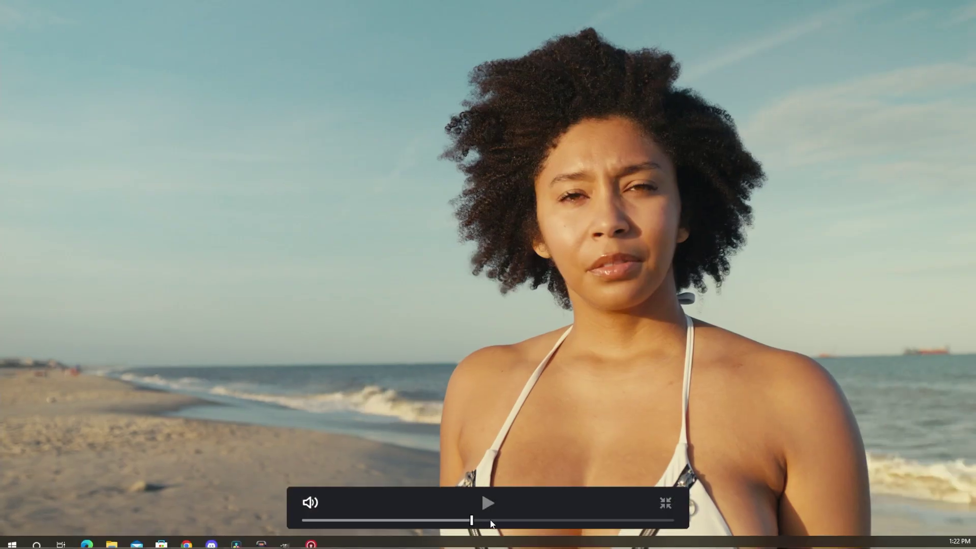
{"action": "left_click_drag", "start_coordinate": [490, 523], "coordinate": [373, 520]}
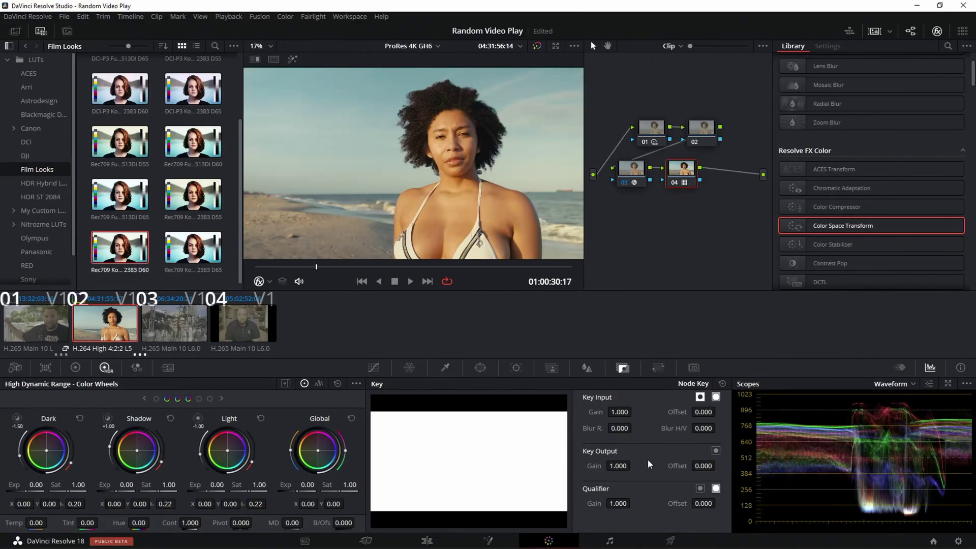
{"action": "left_click_drag", "start_coordinate": [617, 466], "coordinate": [591, 466]}
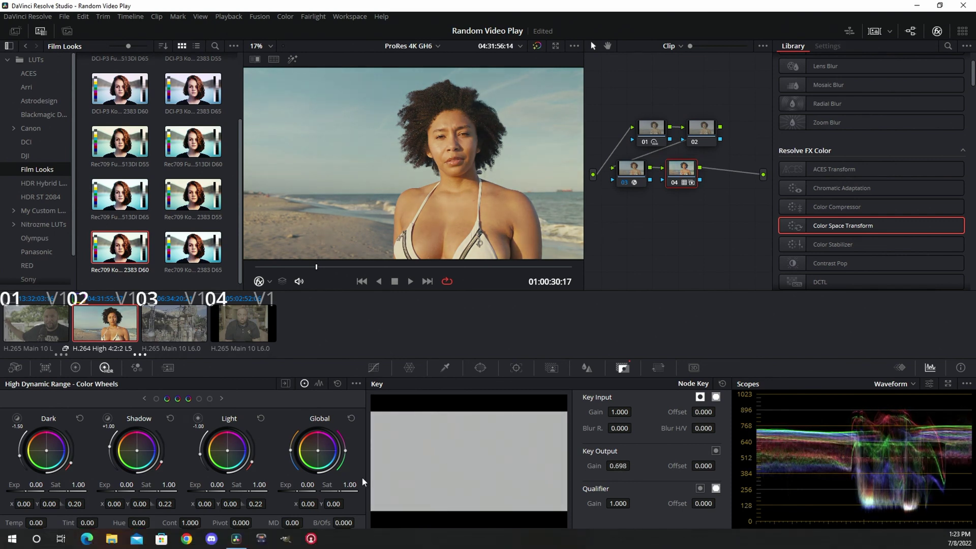
Step: Raise the RGB Mixer's main red, green and blue output channels to 2.00 on node 04 and set the key output gain to 0.551
{"action": "left_click", "coordinate": [136, 367]}
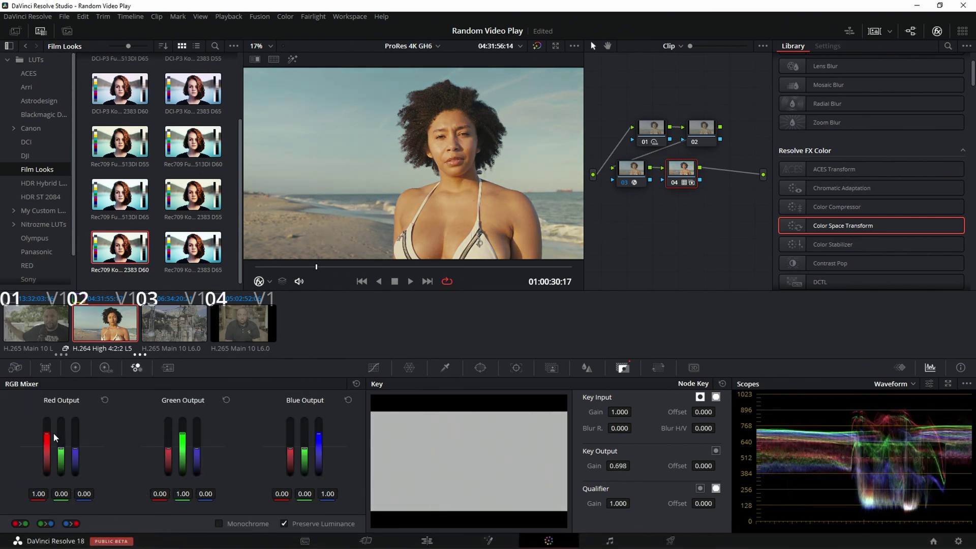
{"action": "left_click_drag", "start_coordinate": [47, 435], "coordinate": [47, 418]}
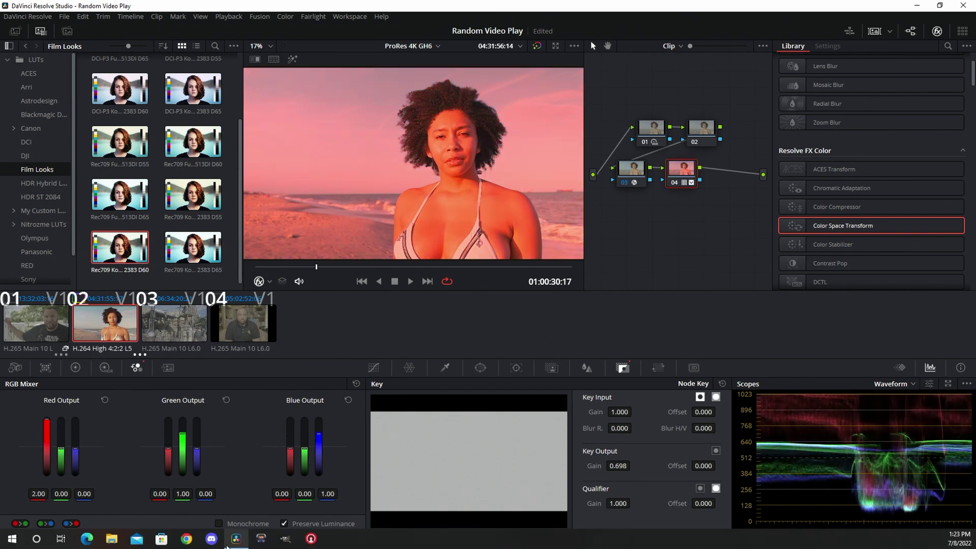
{"action": "left_click_drag", "start_coordinate": [182, 433], "coordinate": [183, 417]}
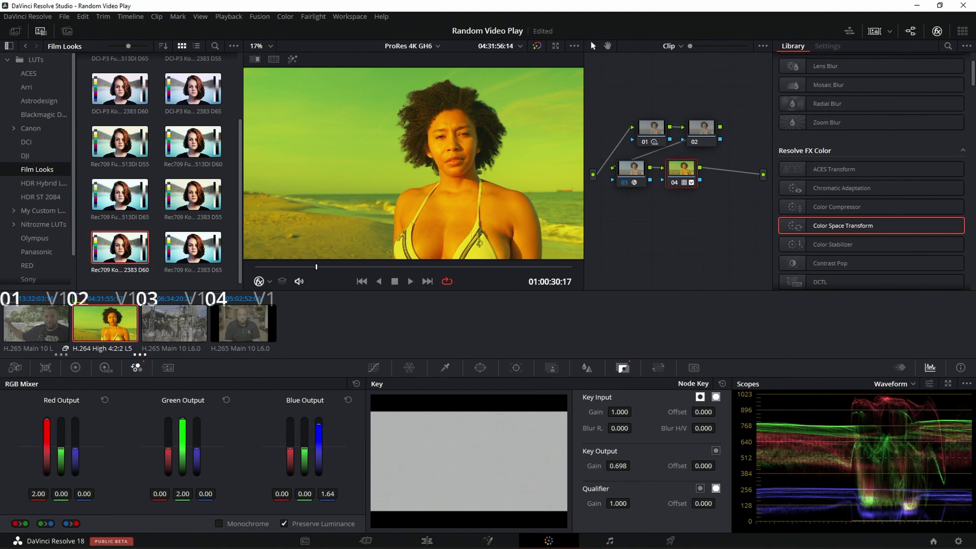
{"action": "left_click_drag", "start_coordinate": [319, 433], "coordinate": [319, 417]}
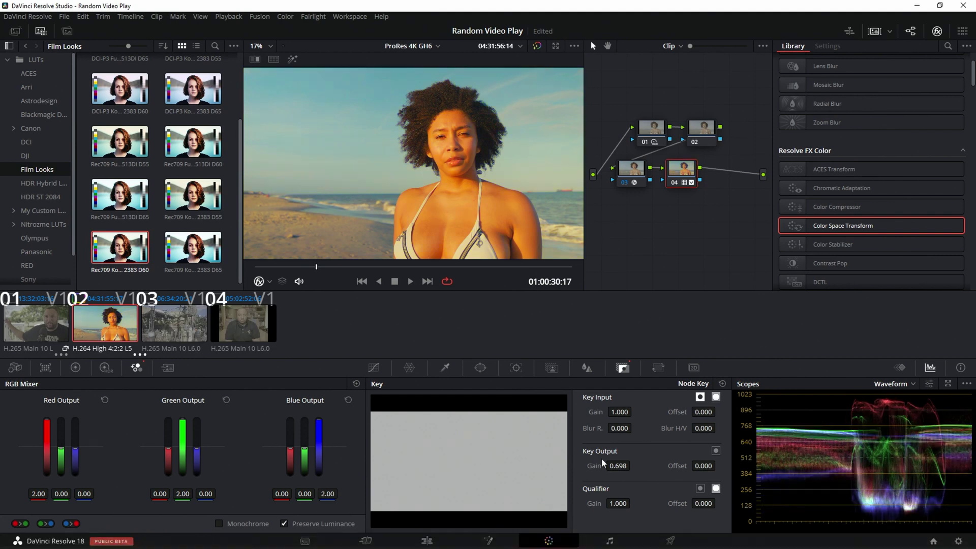
{"action": "left_click_drag", "start_coordinate": [633, 465], "coordinate": [632, 465]}
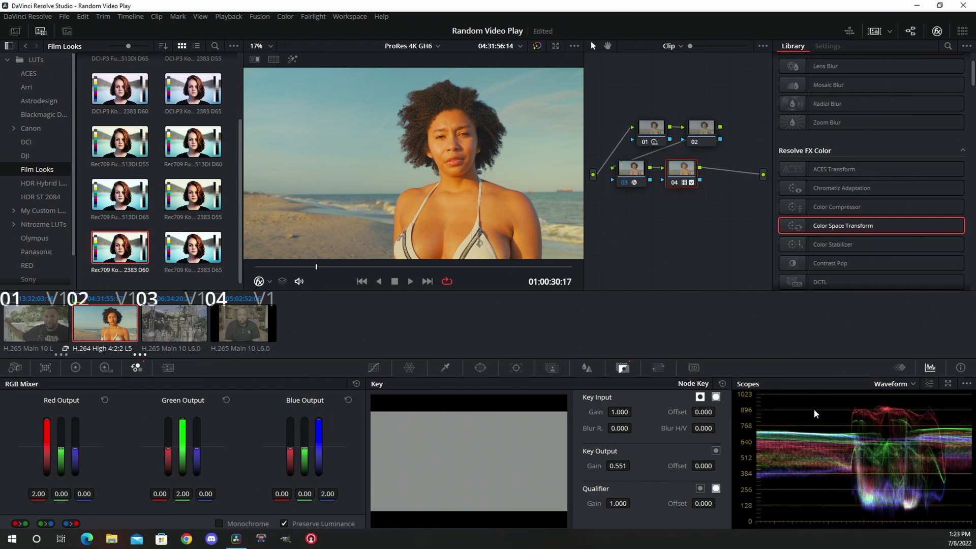
Step: Change the scope display to Vectorscope and review the graded picture full screen
{"action": "left_click", "coordinate": [890, 383]}
{"action": "left_click", "coordinate": [890, 420]}
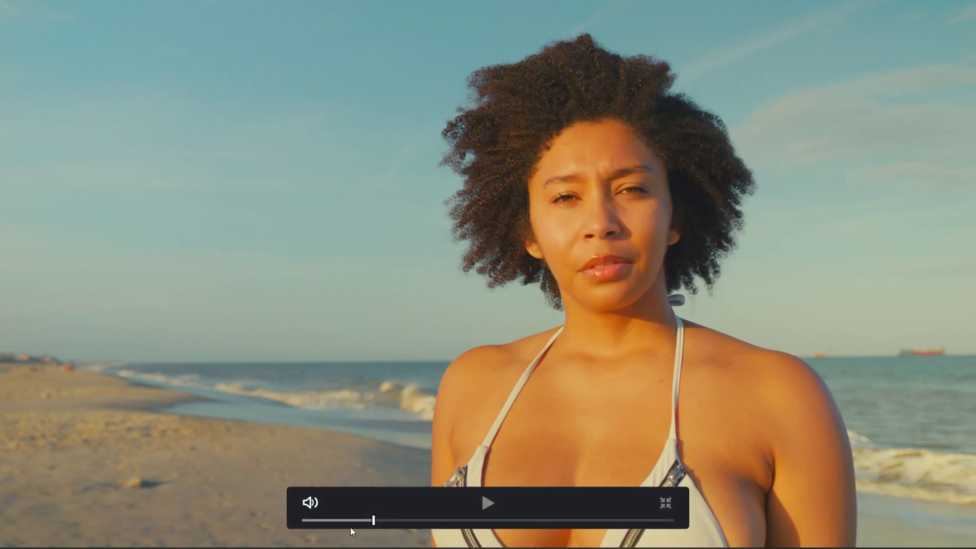
{"action": "key", "text": "Escape"}
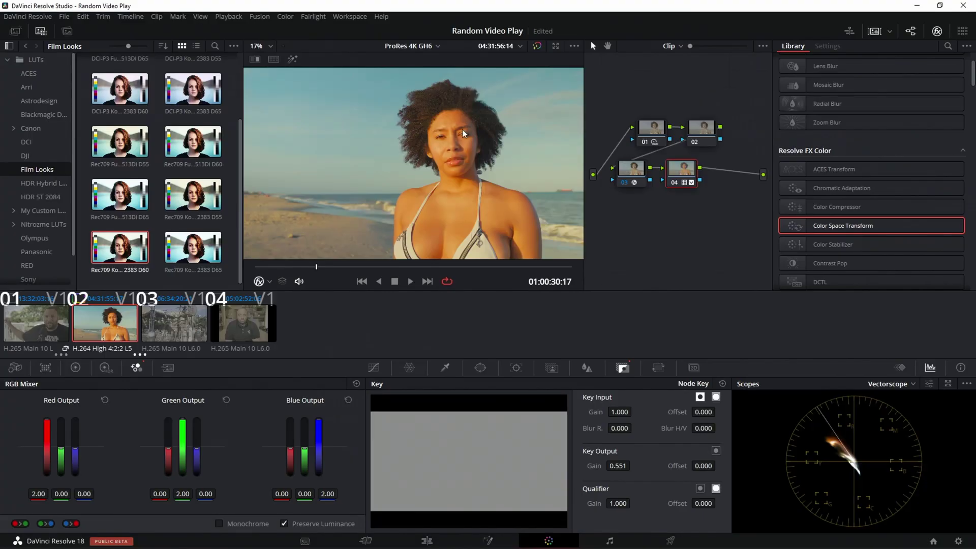
Step: Reset the grade on node 04 and delete that node
{"action": "right_click", "coordinate": [684, 171]}
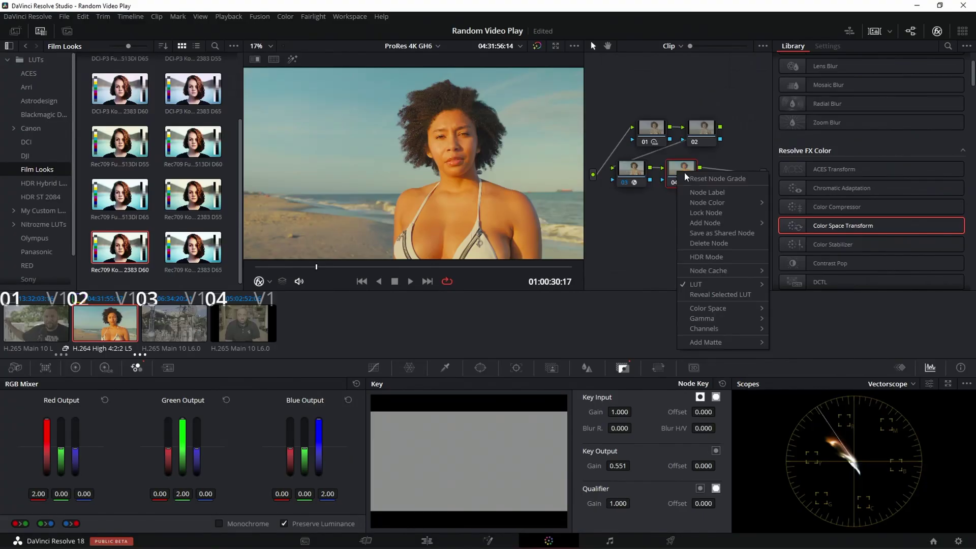
{"action": "left_click", "coordinate": [685, 178]}
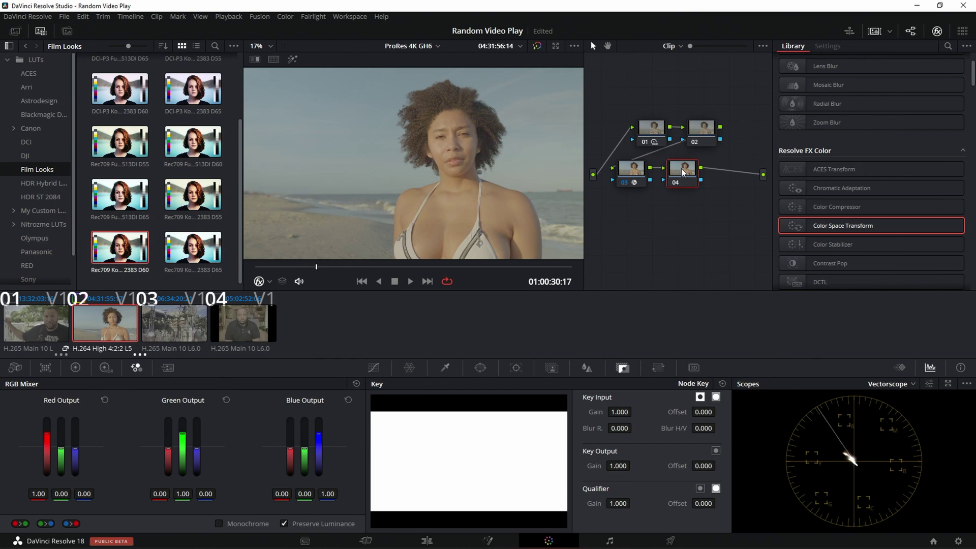
{"action": "left_click_drag", "start_coordinate": [680, 176], "coordinate": [675, 172]}
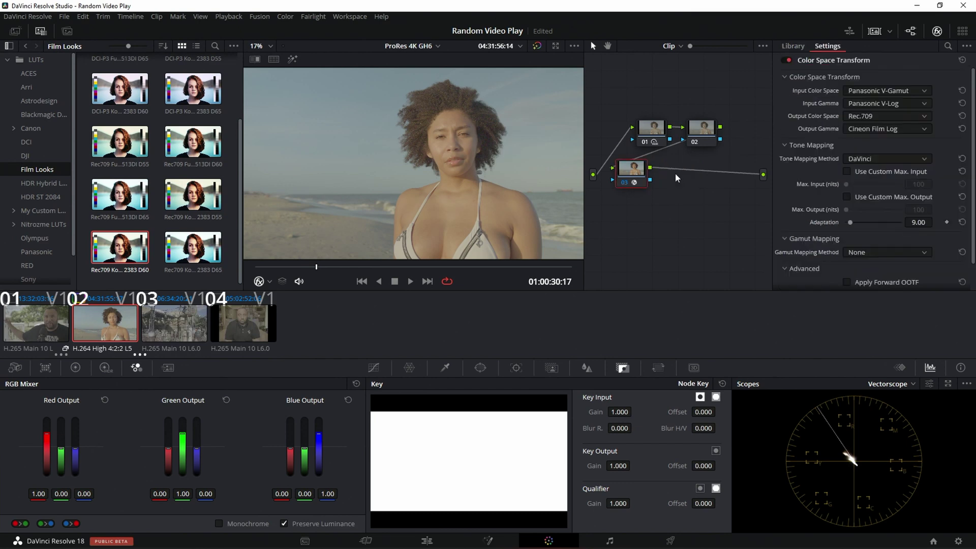
Step: Add a layer node to node 03 and set the resulting Layer Mixer's composite mode to Softlight
{"action": "right_click", "coordinate": [626, 164]}
{"action": "mouse_move", "coordinate": [669, 217]}
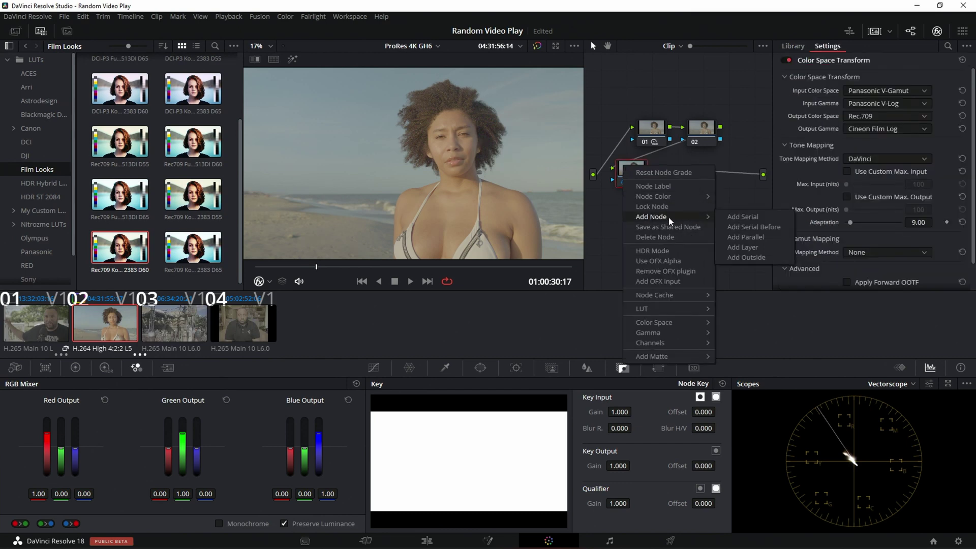
{"action": "left_click", "coordinate": [751, 247]}
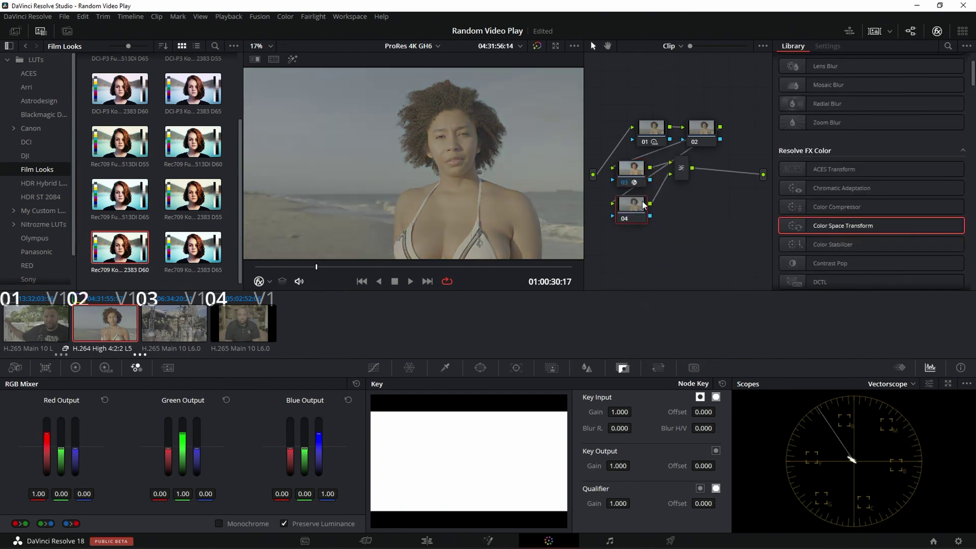
{"action": "left_click", "coordinate": [684, 169]}
{"action": "right_click", "coordinate": [684, 169]}
{"action": "mouse_move", "coordinate": [727, 240]}
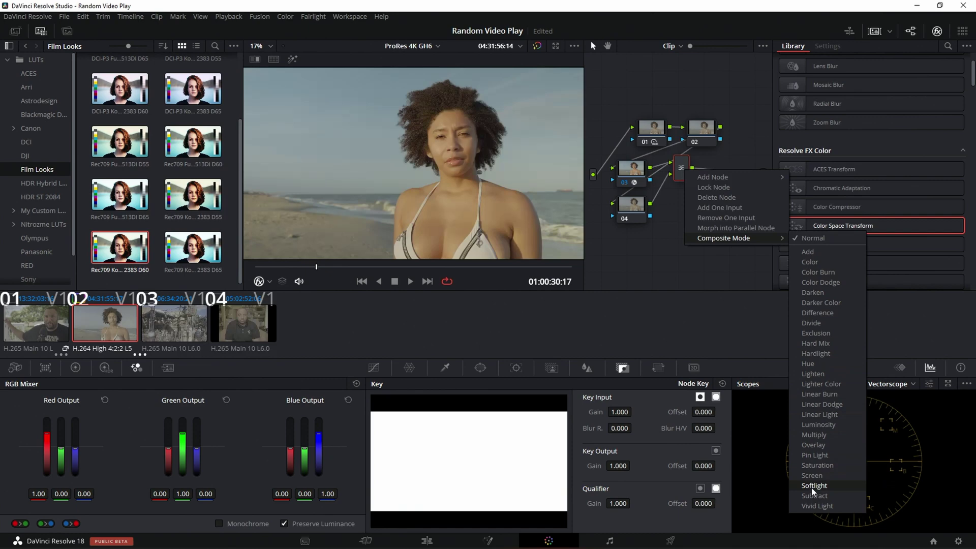
{"action": "left_click", "coordinate": [810, 487]}
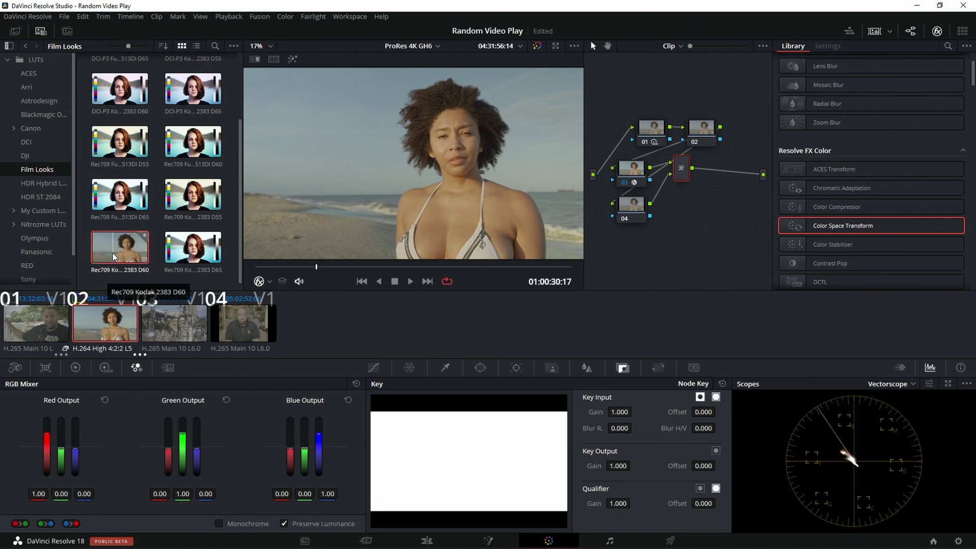
Step: Apply the Rec709 Kodak 2383 D60 film look LUT to layer node 04
{"action": "left_click", "coordinate": [629, 212]}
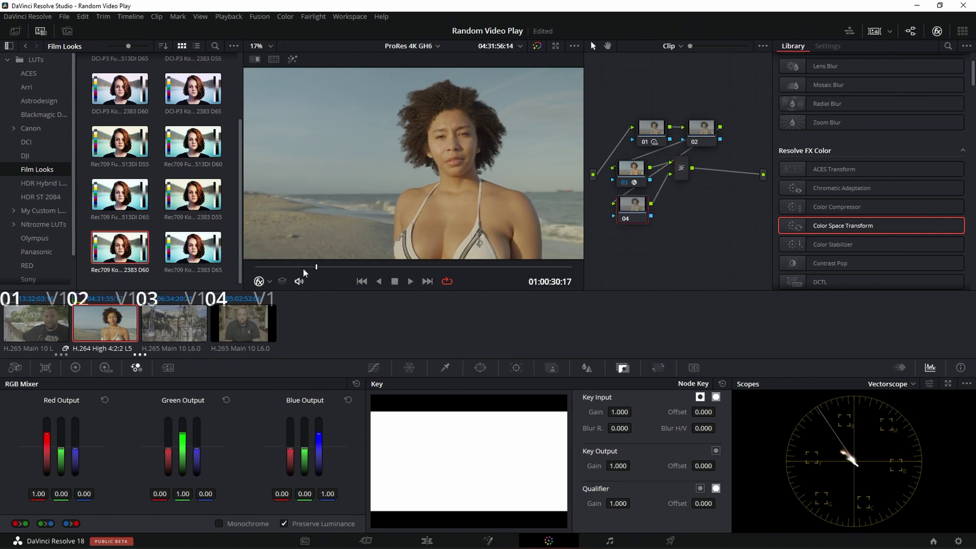
{"action": "double_click", "coordinate": [123, 244]}
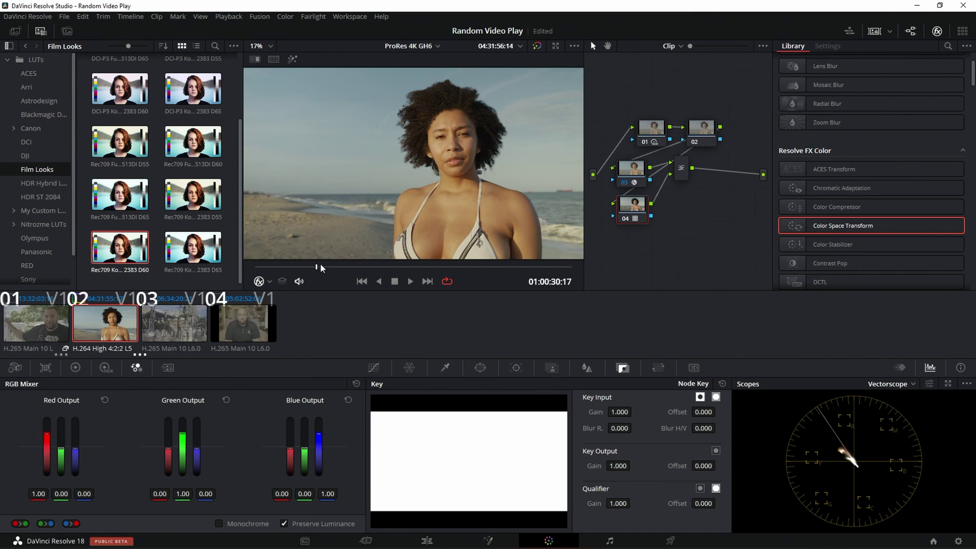
Step: Scrub through the beach clip and examine the Kodak 2383 layered grade full screen
{"action": "left_click_drag", "start_coordinate": [300, 266], "coordinate": [341, 269]}
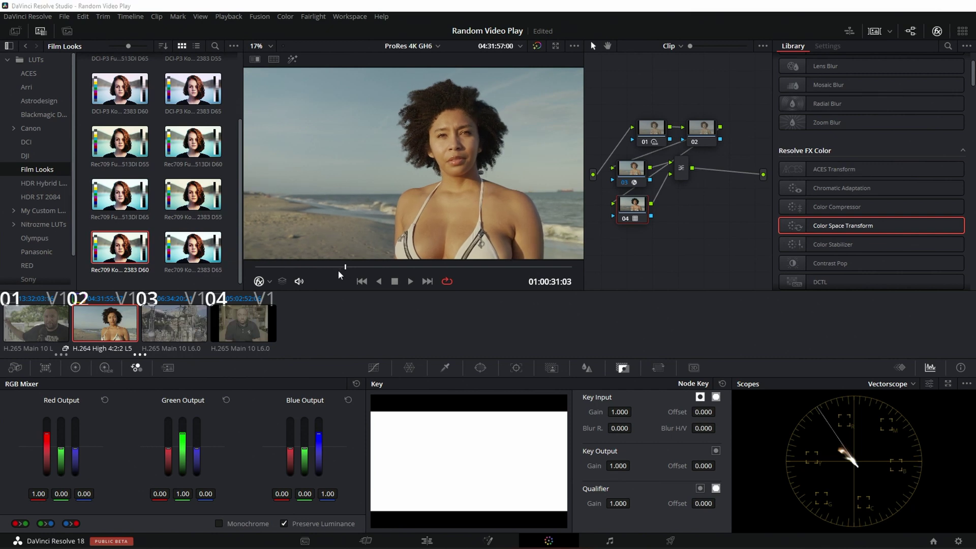
{"action": "key", "text": "ctrl+f"}
{"action": "left_click_drag", "start_coordinate": [382, 518], "coordinate": [442, 519]}
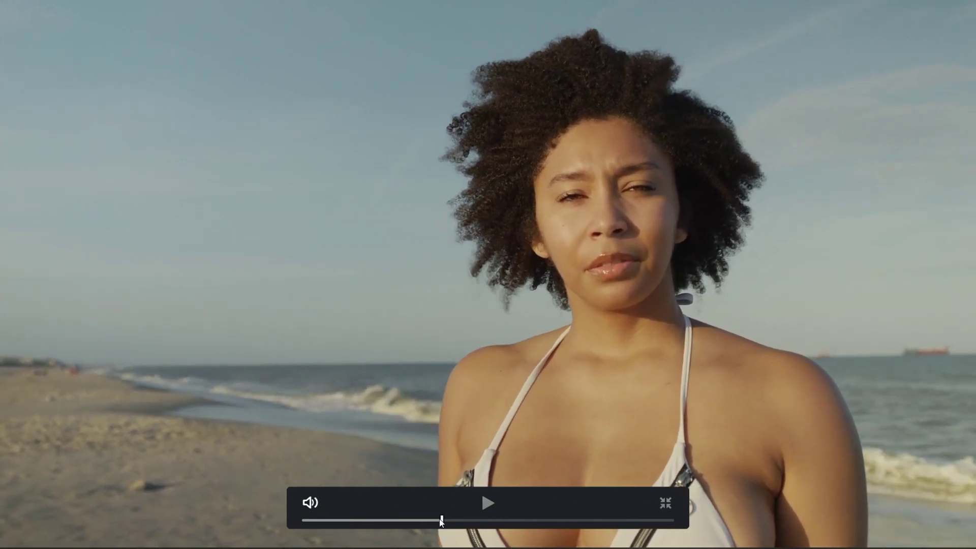
{"action": "key", "text": "Escape"}
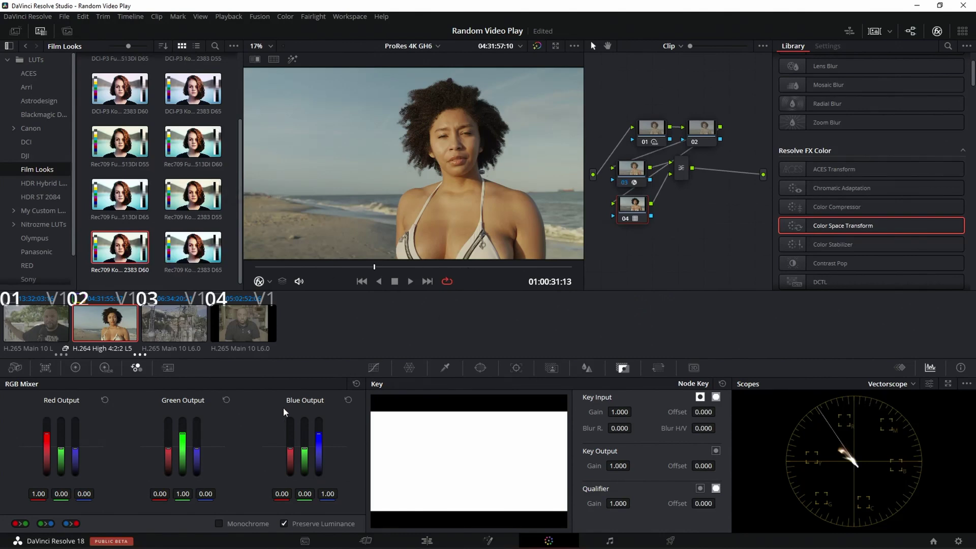
Step: Reposition the Layer Mixer and layer node 04 to tidy the node graph
{"action": "left_click_drag", "start_coordinate": [680, 167], "coordinate": [697, 176]}
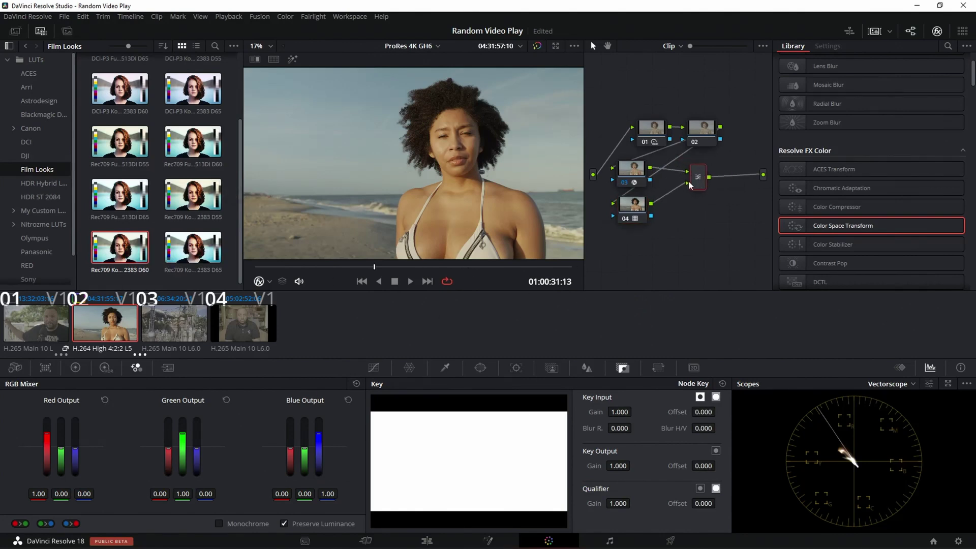
{"action": "left_click_drag", "start_coordinate": [633, 207], "coordinate": [643, 207]}
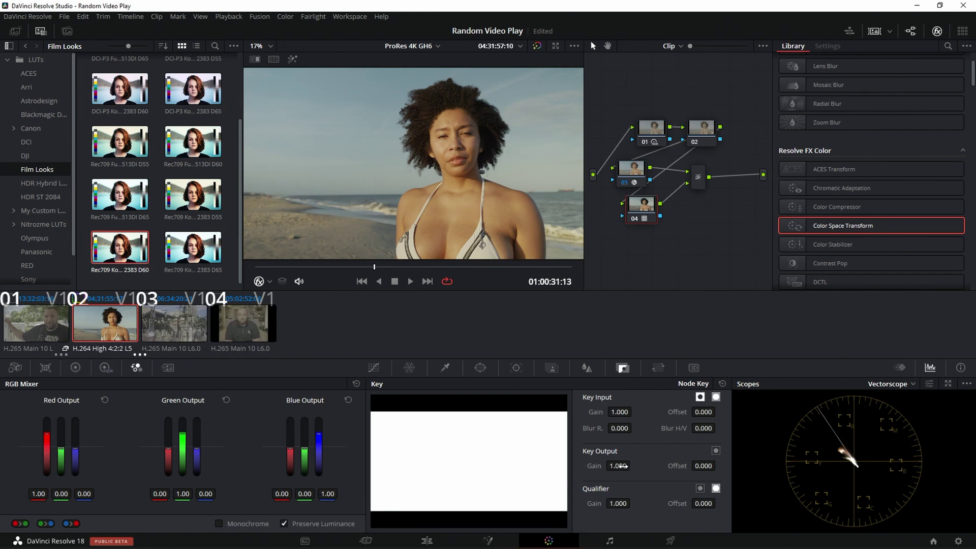
Step: Try a key output gain of 0.888 on node 04, review the clip full screen, and reset the node key
{"action": "left_click_drag", "start_coordinate": [618, 466], "coordinate": [585, 466]}
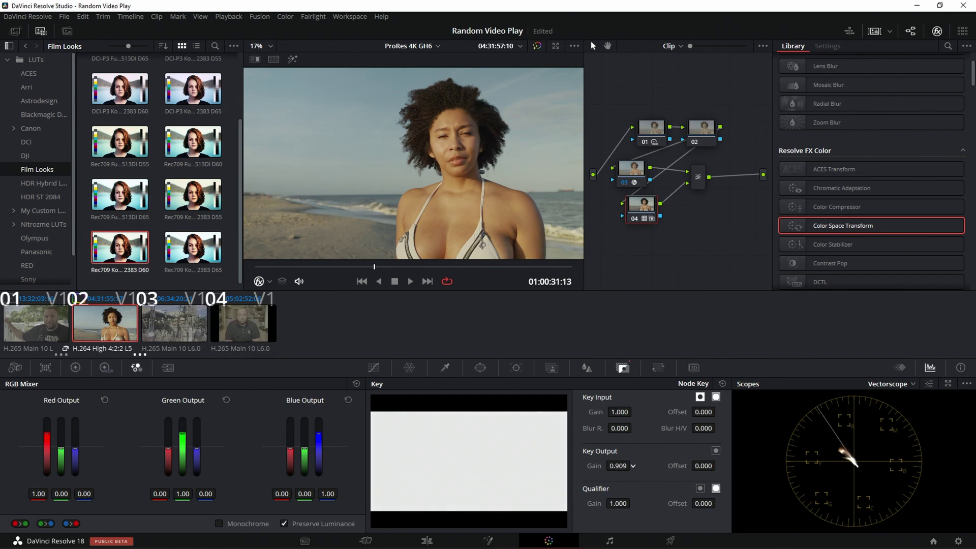
{"action": "key", "text": "ctrl+f"}
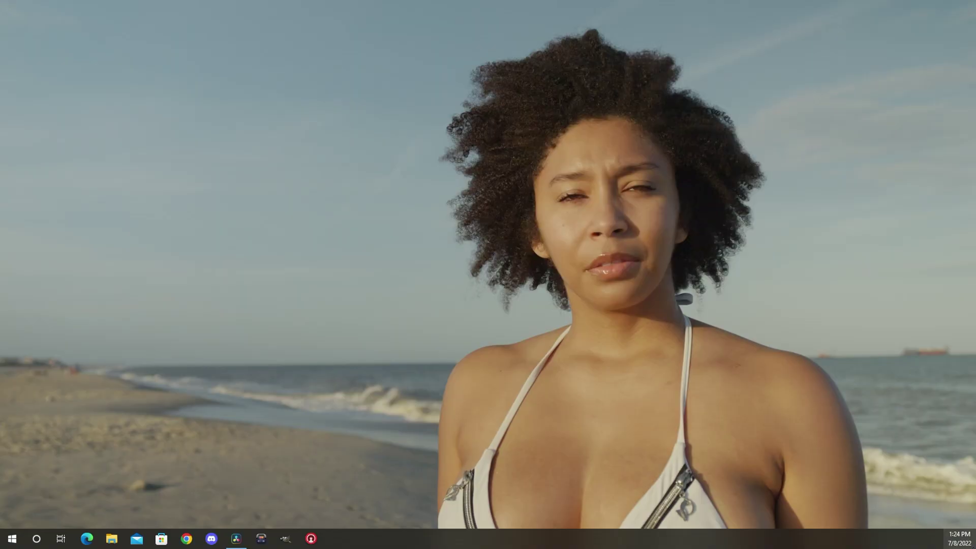
{"action": "left_click_drag", "start_coordinate": [392, 521], "coordinate": [621, 511]}
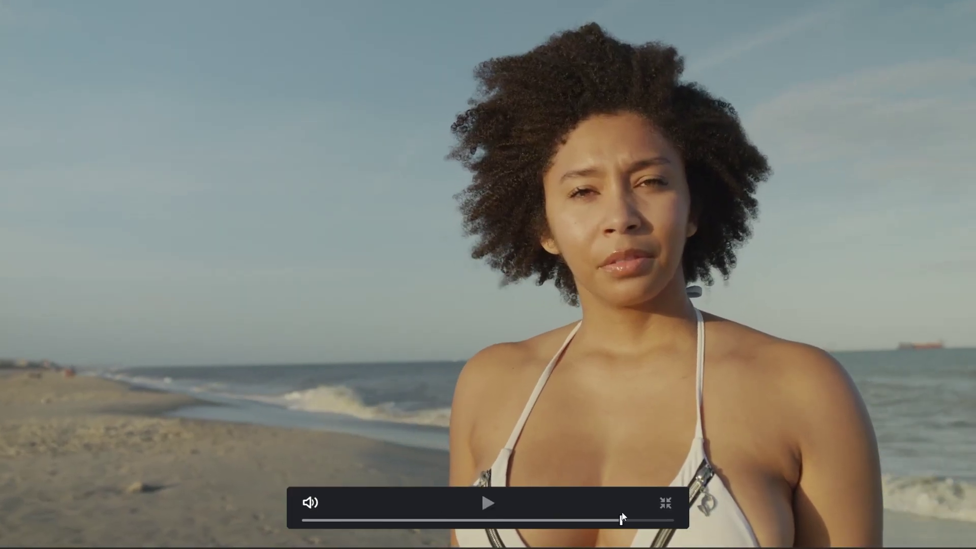
{"action": "key", "text": "Escape"}
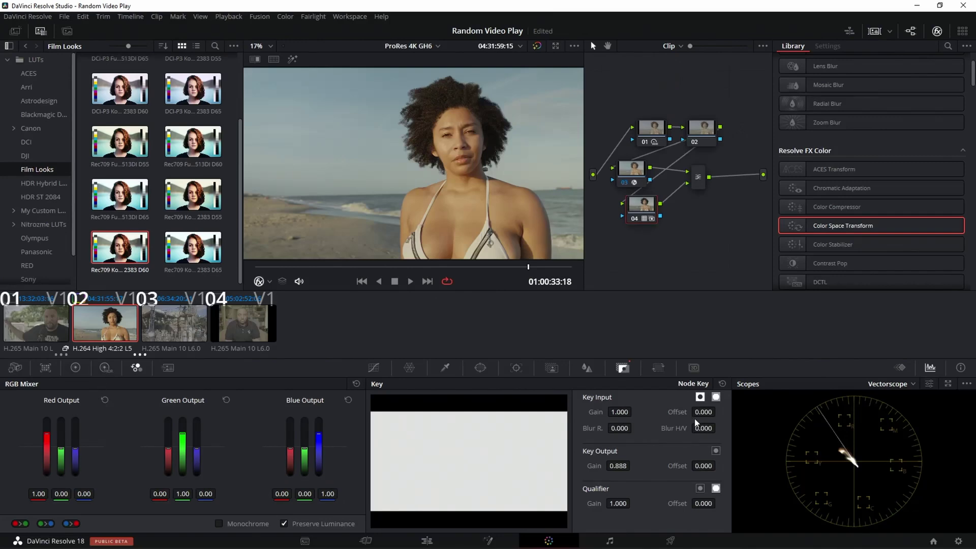
{"action": "left_click", "coordinate": [722, 384]}
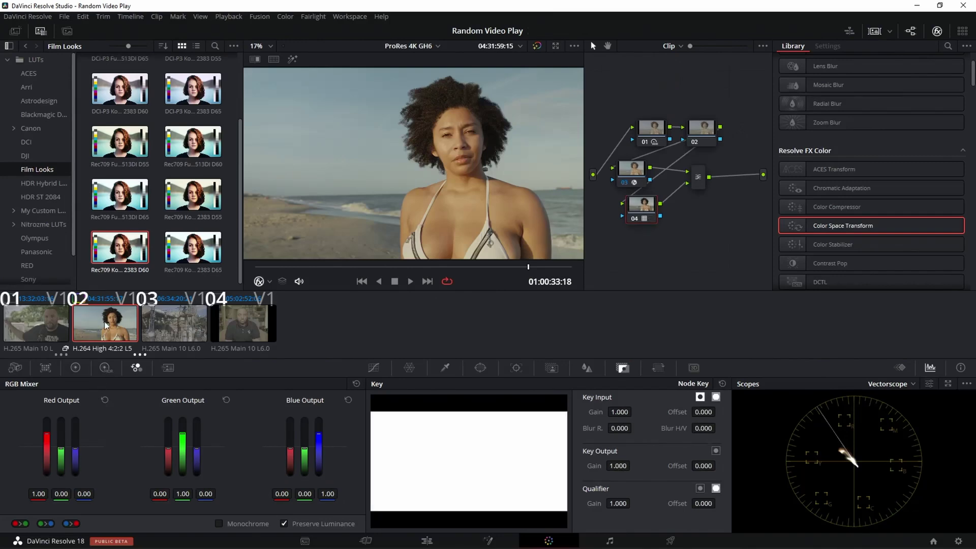
Step: Set the primary contrast of node 04 to 0.740 and its pivot to 0.261
{"action": "left_click", "coordinate": [75, 367]}
{"action": "left_click_drag", "start_coordinate": [215, 397], "coordinate": [198, 398]}
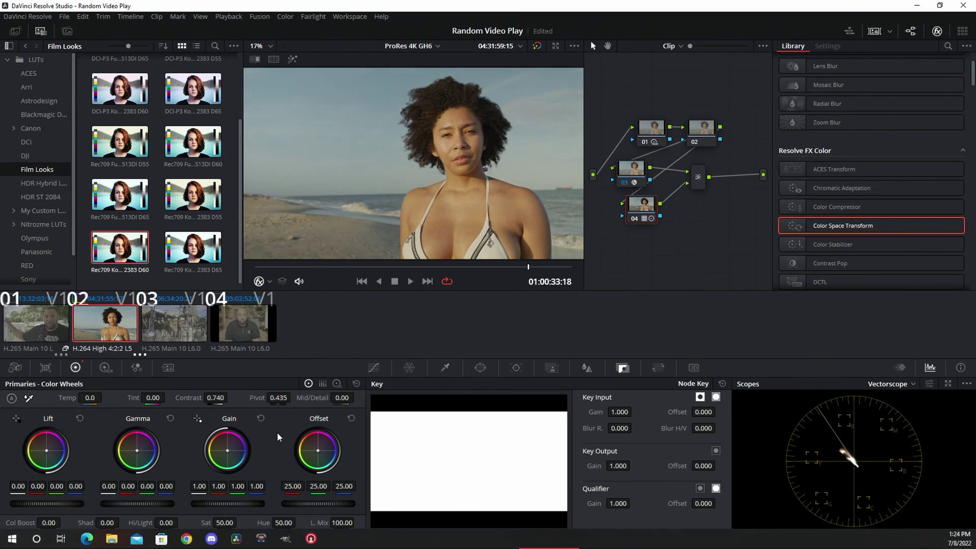
{"action": "left_click_drag", "start_coordinate": [278, 397], "coordinate": [262, 397]}
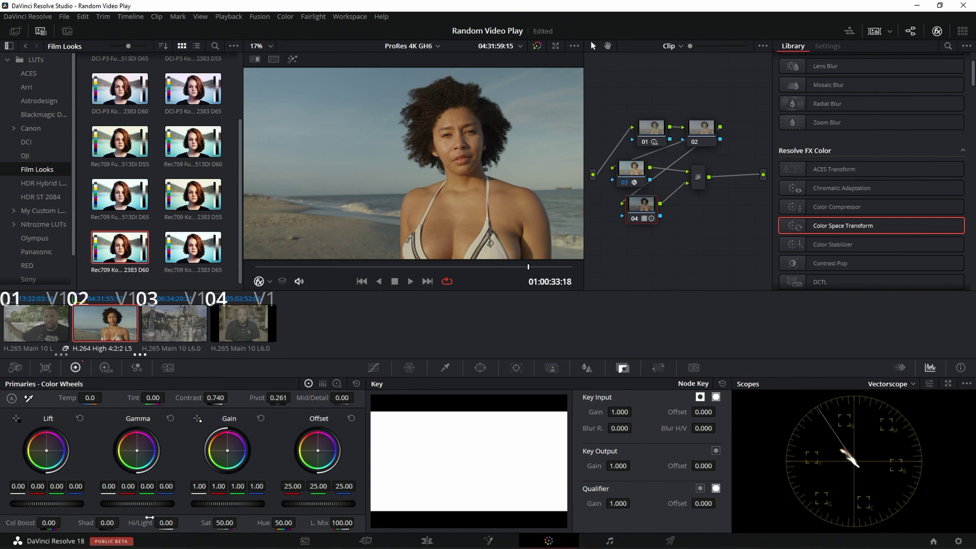
Step: Change the scope display to Waveform and set node 04's shadows to -21.00 and highlights to 52.00
{"action": "left_click", "coordinate": [884, 385]}
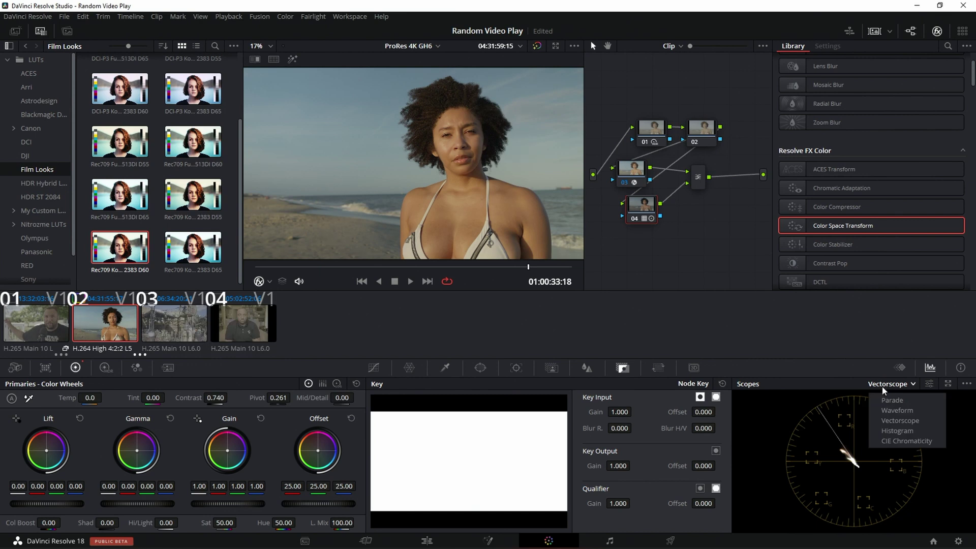
{"action": "left_click", "coordinate": [891, 410]}
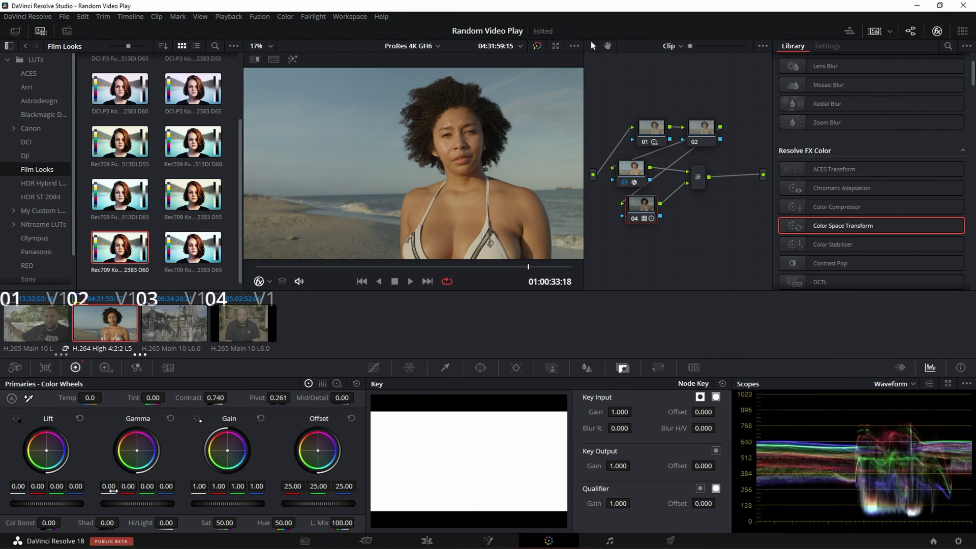
{"action": "left_click_drag", "start_coordinate": [106, 523], "coordinate": [86, 522]}
{"action": "left_click_drag", "start_coordinate": [107, 523], "coordinate": [96, 523]}
{"action": "left_click_drag", "start_coordinate": [166, 522], "coordinate": [166, 522]}
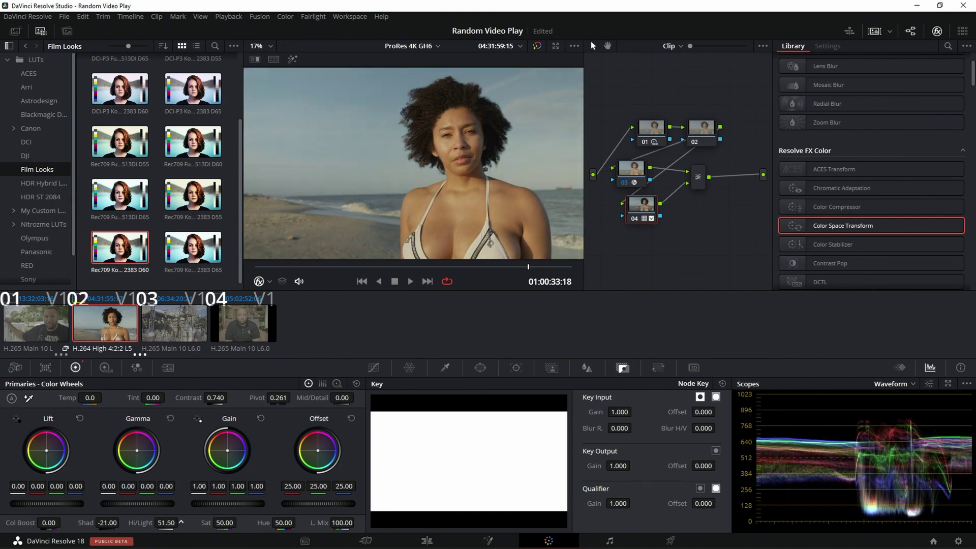
Step: Review the beach clip full screen and compare it with the grade bypassed and enabled
{"action": "key", "text": "ctrl+f"}
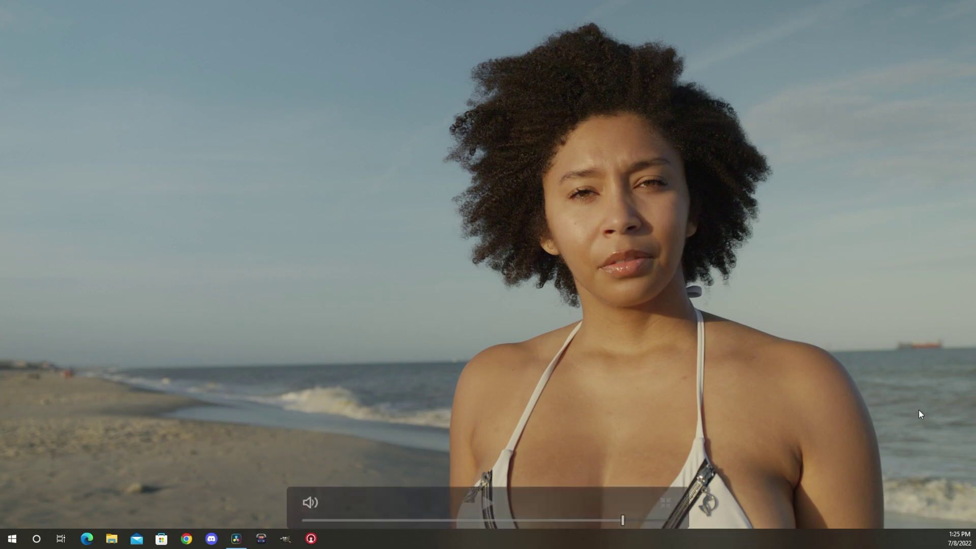
{"action": "key", "text": "Escape"}
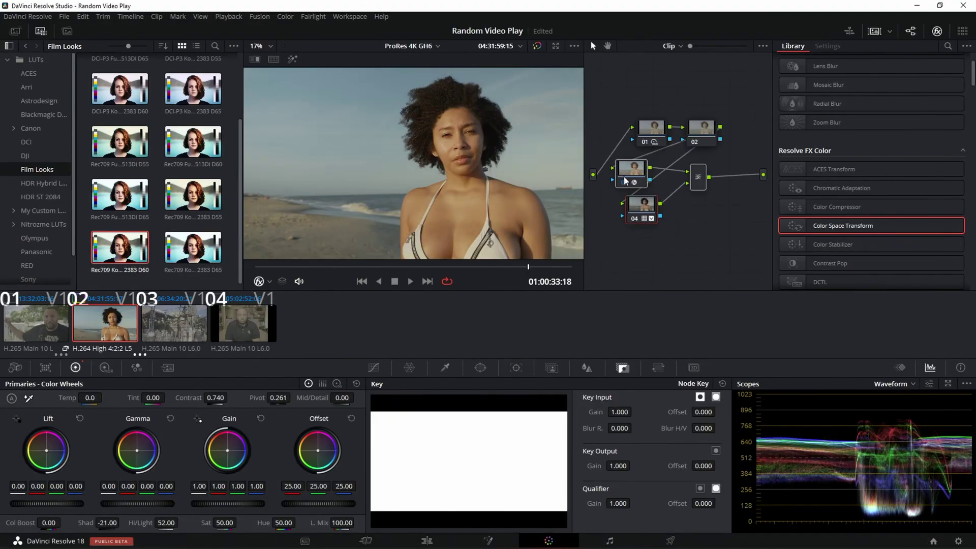
{"action": "key", "text": "ctrl+f"}
{"action": "key", "text": "shift+d"}
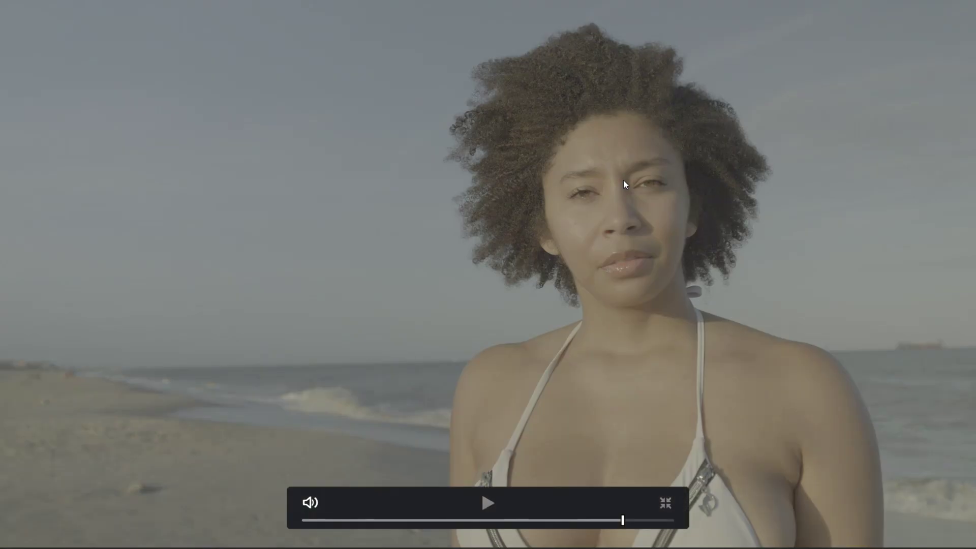
{"action": "key", "text": "shift+d"}
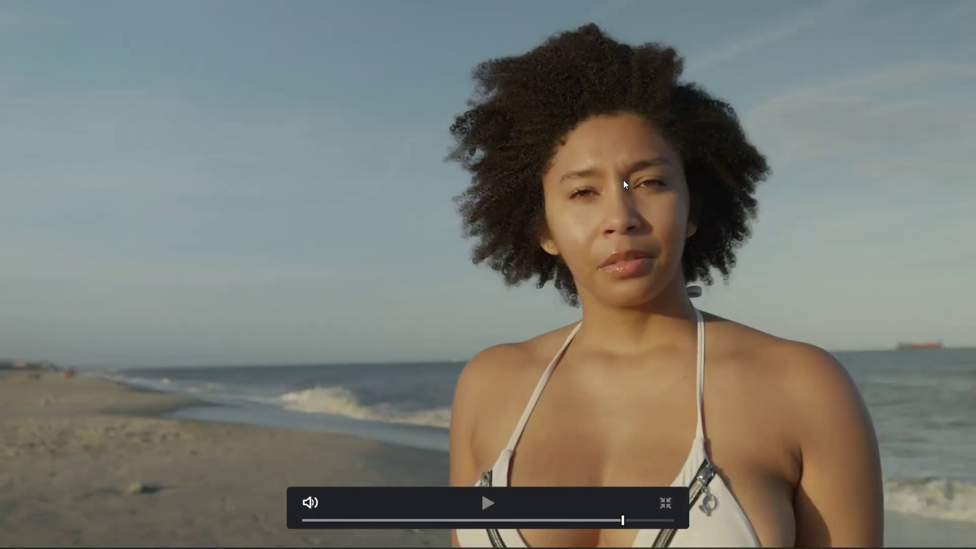
{"action": "key", "text": "shift+d"}
{"action": "key", "text": "alt+Tab"}
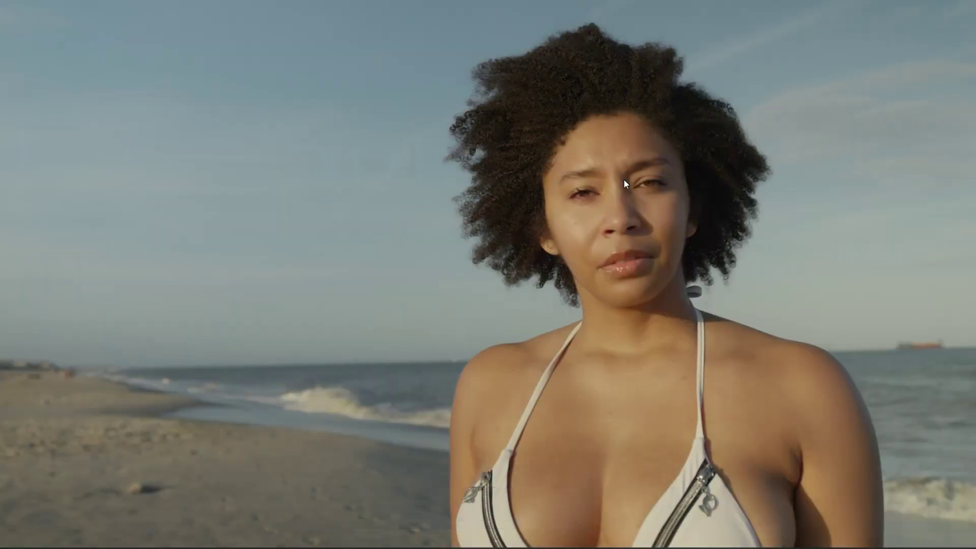
{"action": "key", "text": "alt+Tab"}
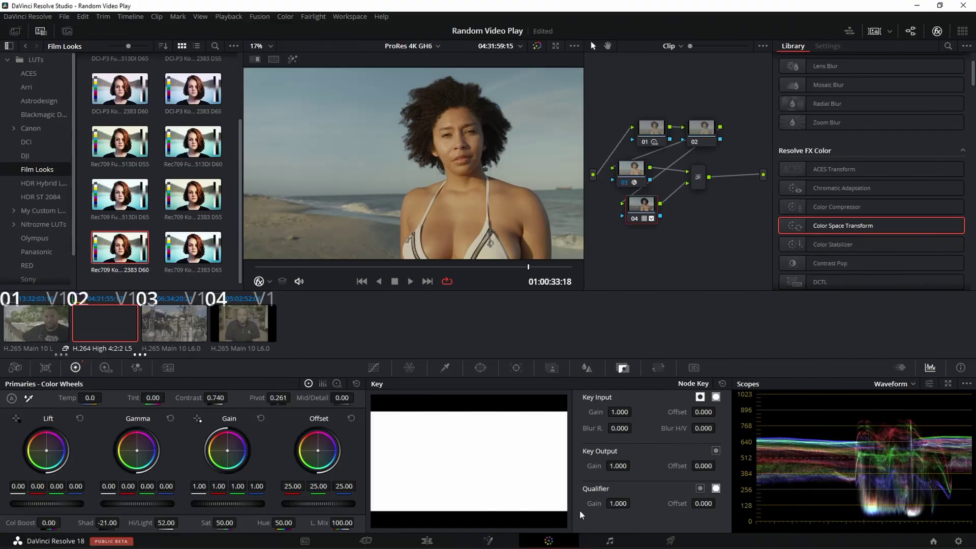
Step: Apply the grade from clip 02 to clip 03 and scrub through clip 03 full screen
{"action": "left_click", "coordinate": [168, 326]}
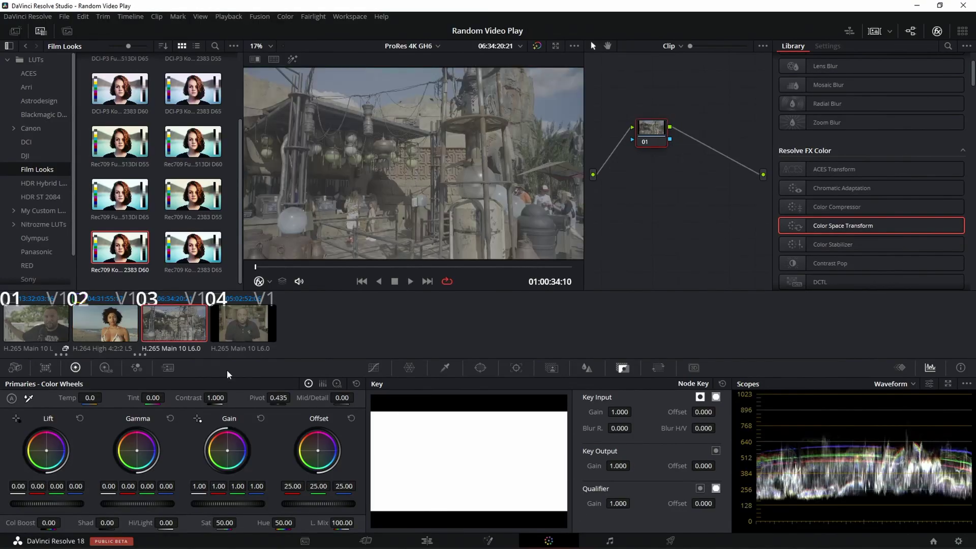
{"action": "right_click", "coordinate": [122, 322]}
{"action": "left_click", "coordinate": [153, 175]}
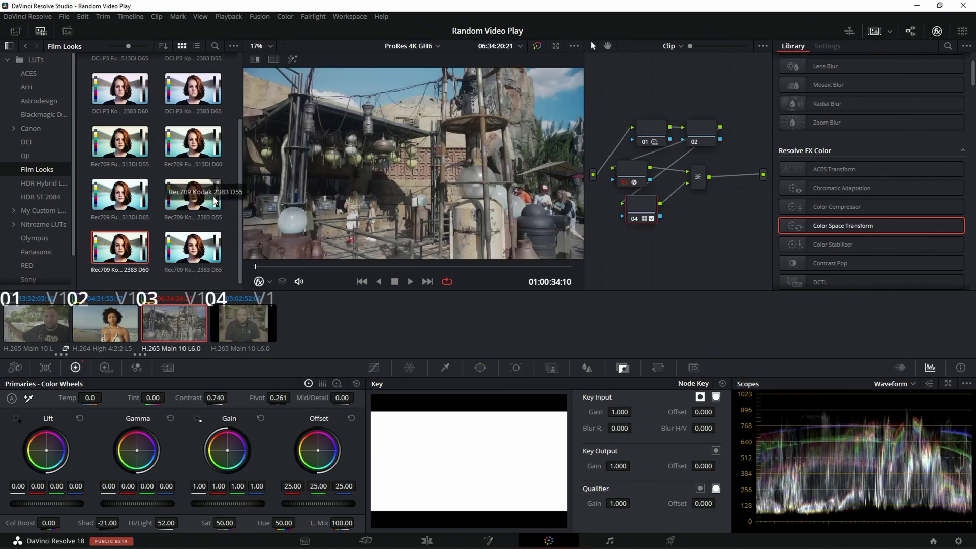
{"action": "key", "text": "ctrl+f"}
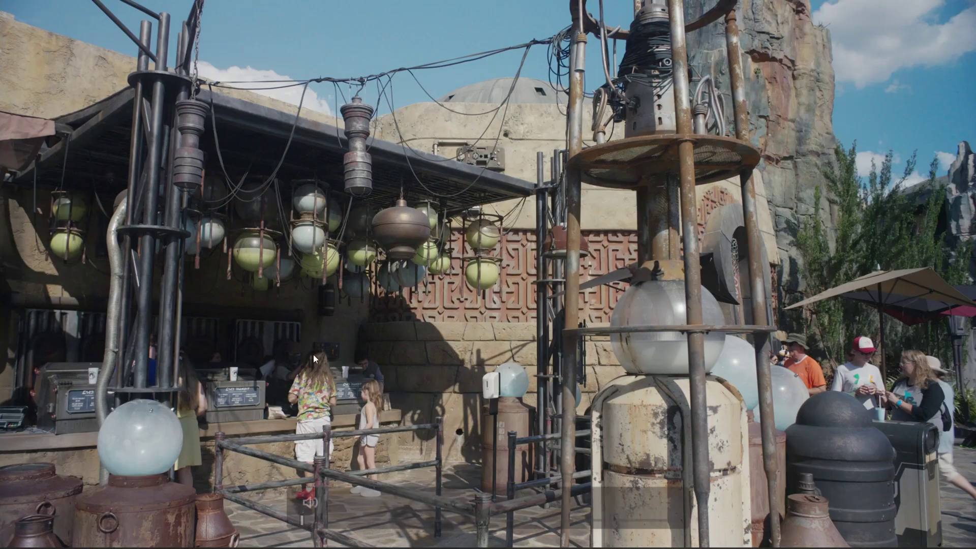
{"action": "left_click_drag", "start_coordinate": [375, 520], "coordinate": [536, 506]}
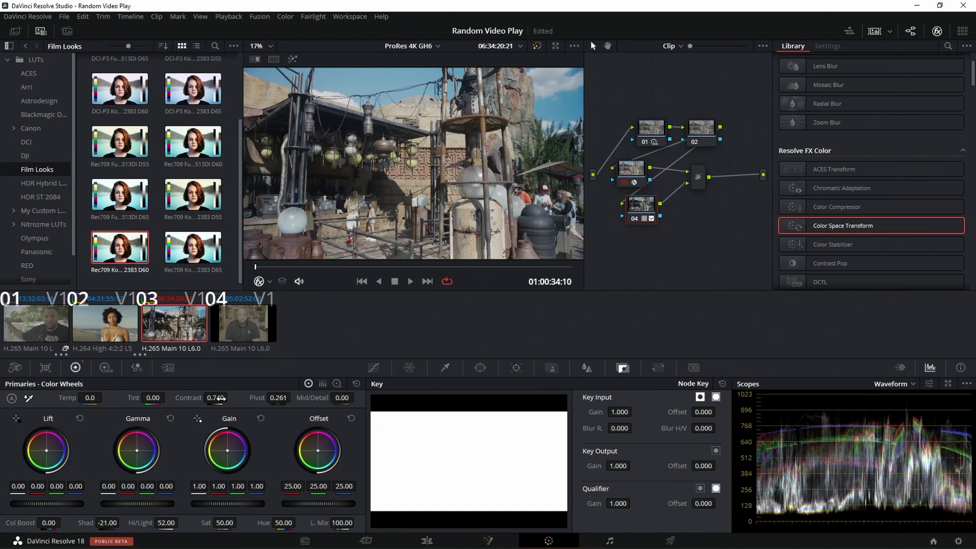
Step: Set node 04's contrast to 0.800 on clip 03 and fine-tune its shadows
{"action": "mouse_move", "coordinate": [215, 397]}
{"action": "left_mouse_down"}
{"action": "mouse_move", "coordinate": [242, 398]}
{"action": "mouse_move", "coordinate": [233, 397]}
{"action": "left_mouse_up"}
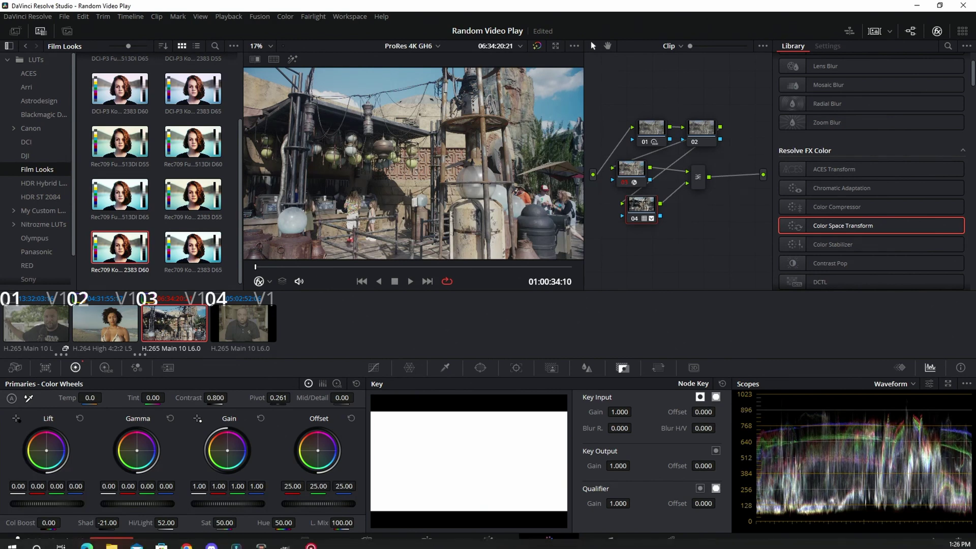
{"action": "mouse_move", "coordinate": [121, 522]}
{"action": "left_mouse_down"}
{"action": "mouse_move", "coordinate": [102, 522]}
{"action": "mouse_move", "coordinate": [125, 522]}
{"action": "left_mouse_up"}
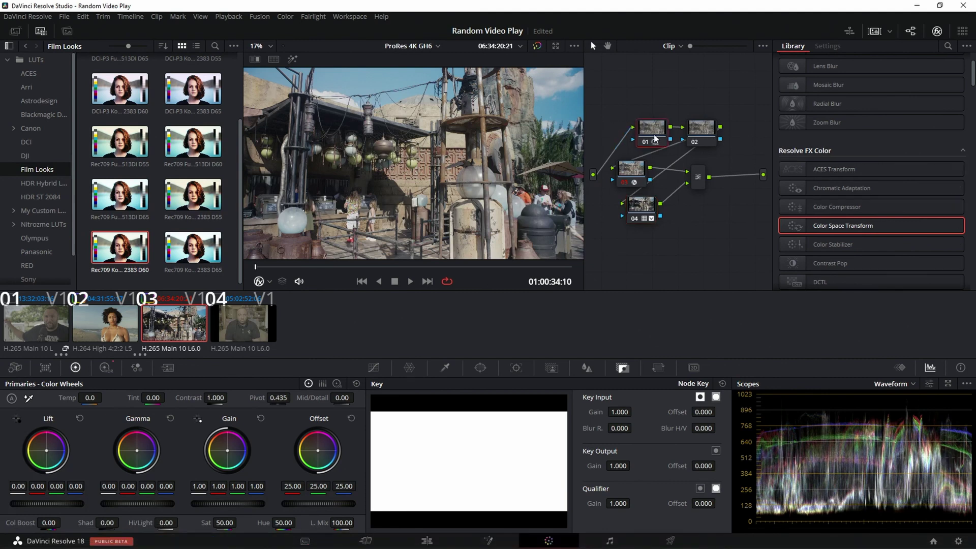
Step: Show the HDR color wheels for clip 03's node 01 and scrub through the clip full screen
{"action": "left_click", "coordinate": [104, 368]}
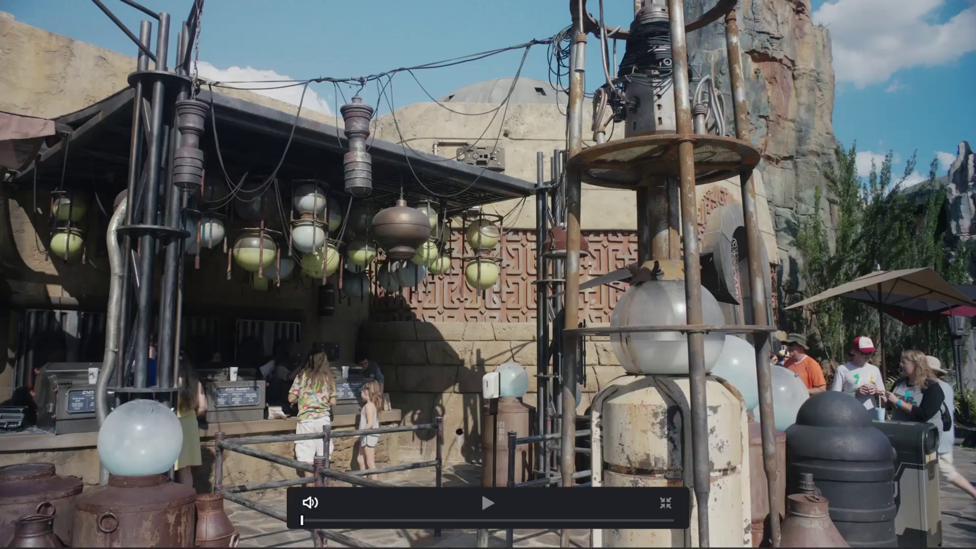
{"action": "left_click_drag", "start_coordinate": [478, 521], "coordinate": [699, 504]}
{"action": "key", "text": "Escape"}
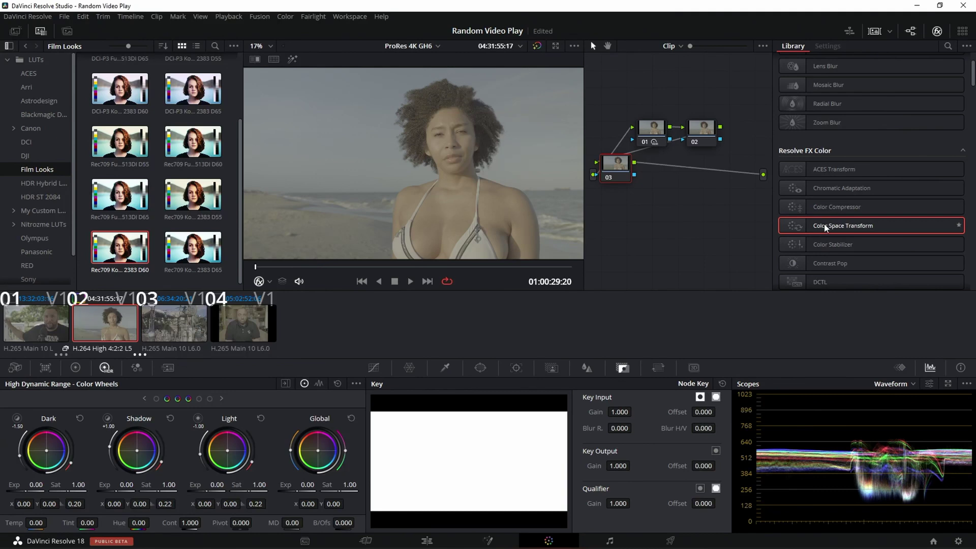
Step: Add a Color Space Transform to node 03 of the beach clip with Panasonic V-Gamut as the input color space
{"action": "left_click_drag", "start_coordinate": [824, 227], "coordinate": [616, 165]}
{"action": "left_click", "coordinate": [890, 92]}
{"action": "scroll", "coordinate": [889, 127], "scroll_direction": "down", "scroll_amount": 2}
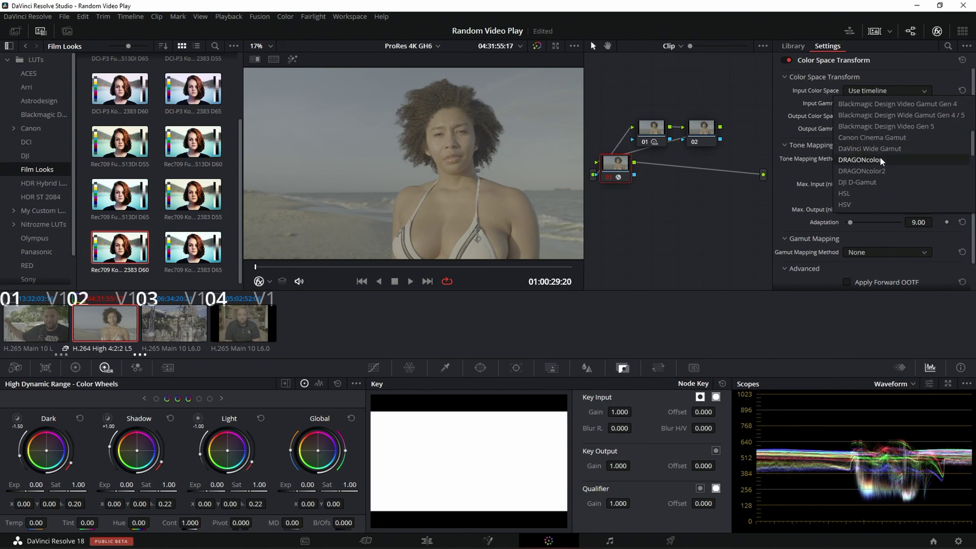
{"action": "scroll", "coordinate": [876, 170], "scroll_direction": "down", "scroll_amount": 4}
{"action": "left_click", "coordinate": [882, 123]}
Step: Set the Color Space Transform's input gamma on node 03 to Panasonic V-Log
{"action": "left_click", "coordinate": [883, 104]}
{"action": "scroll", "coordinate": [882, 153], "scroll_direction": "down", "scroll_amount": 5}
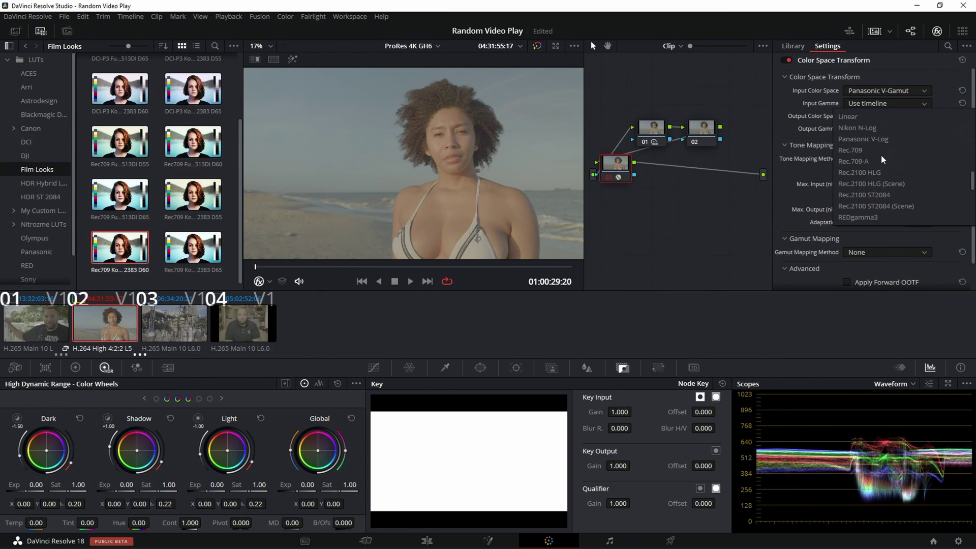
{"action": "scroll", "coordinate": [876, 180], "scroll_direction": "down", "scroll_amount": 3}
{"action": "scroll", "coordinate": [875, 180], "scroll_direction": "up", "scroll_amount": 8}
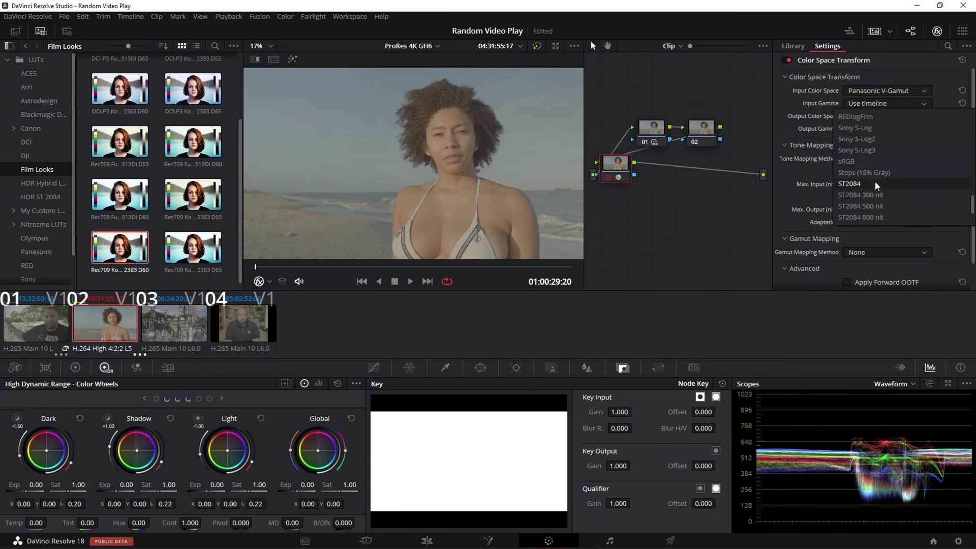
{"action": "scroll", "coordinate": [881, 188], "scroll_direction": "down", "scroll_amount": 5}
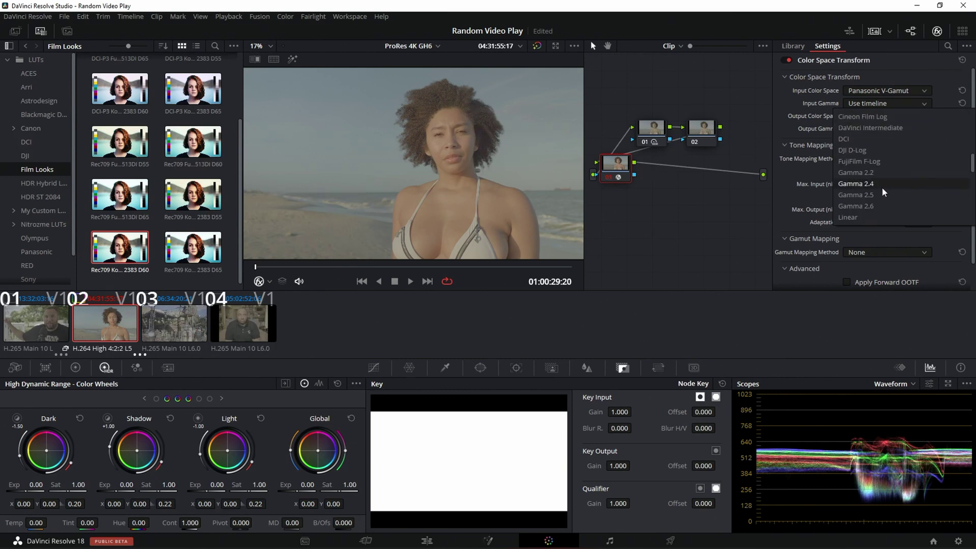
{"action": "scroll", "coordinate": [879, 183], "scroll_direction": "up", "scroll_amount": 3}
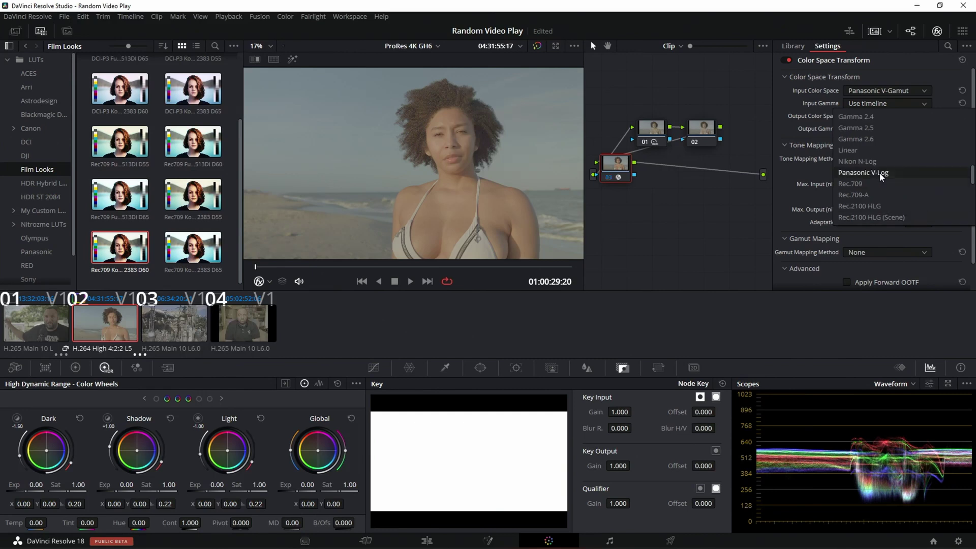
{"action": "left_click", "coordinate": [879, 173]}
Step: Set the Color Space Transform's output color space to ARRI Alexa and its output gamma to ARRI LogC
{"action": "left_click", "coordinate": [869, 118]}
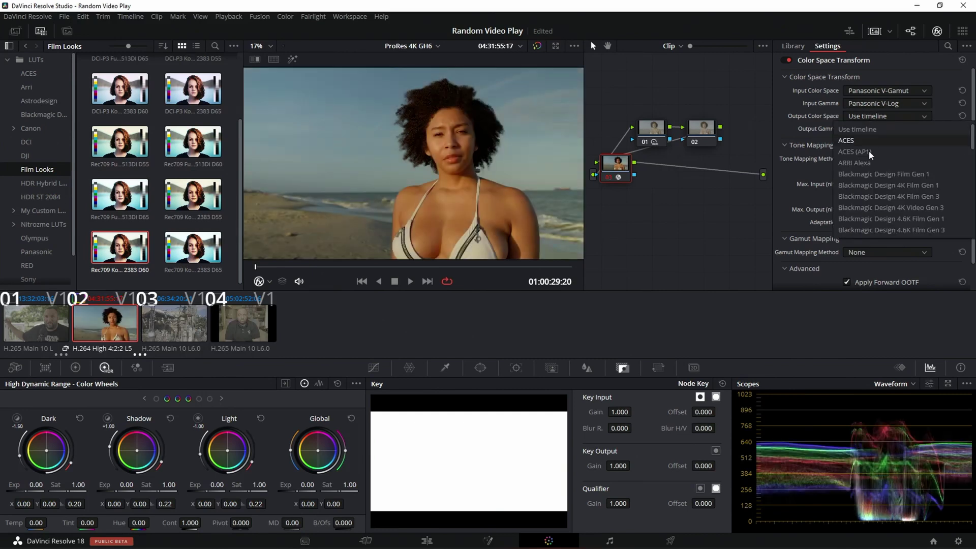
{"action": "left_click", "coordinate": [870, 161]}
{"action": "left_click", "coordinate": [876, 129]}
{"action": "left_click", "coordinate": [870, 187]}
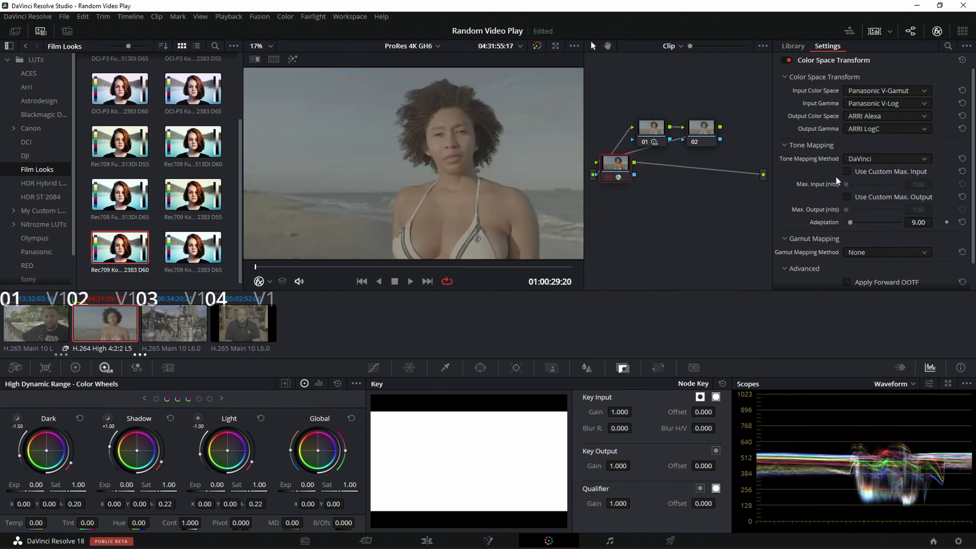
Step: Add a serial node 04 after the Color Space Transform and apply Dehancer Pro 5.3.0 to it
{"action": "key", "text": "alt+s"}
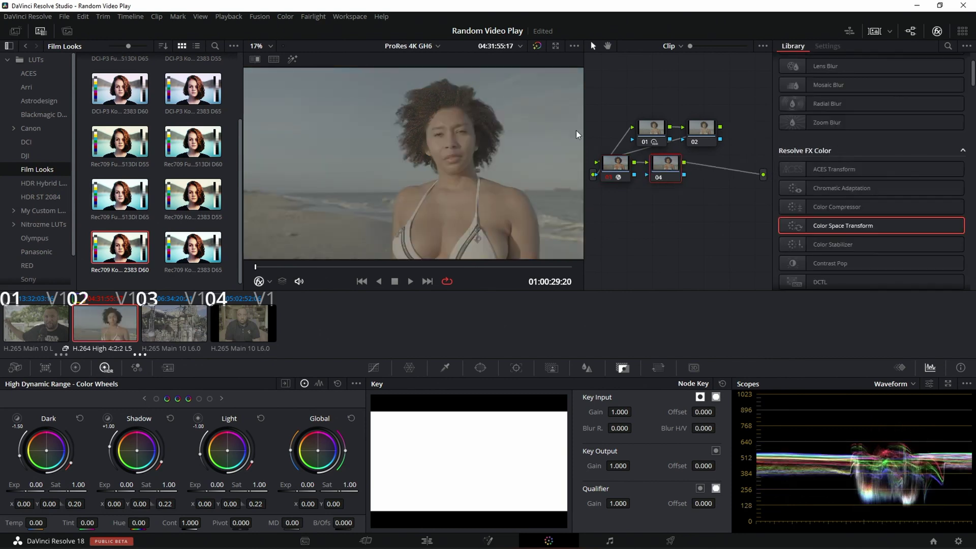
{"action": "scroll", "coordinate": [858, 213], "scroll_direction": "down", "scroll_amount": 15}
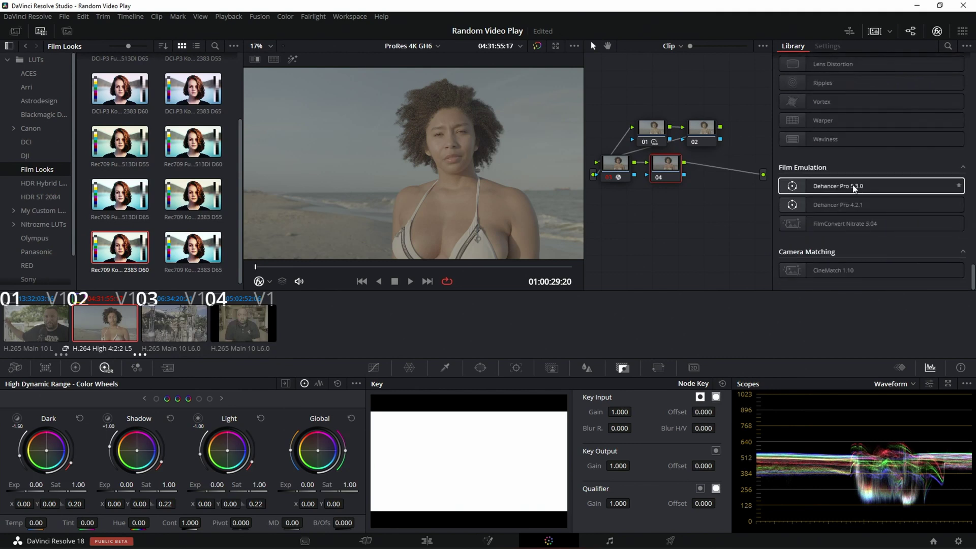
{"action": "left_click_drag", "start_coordinate": [833, 188], "coordinate": [668, 167]}
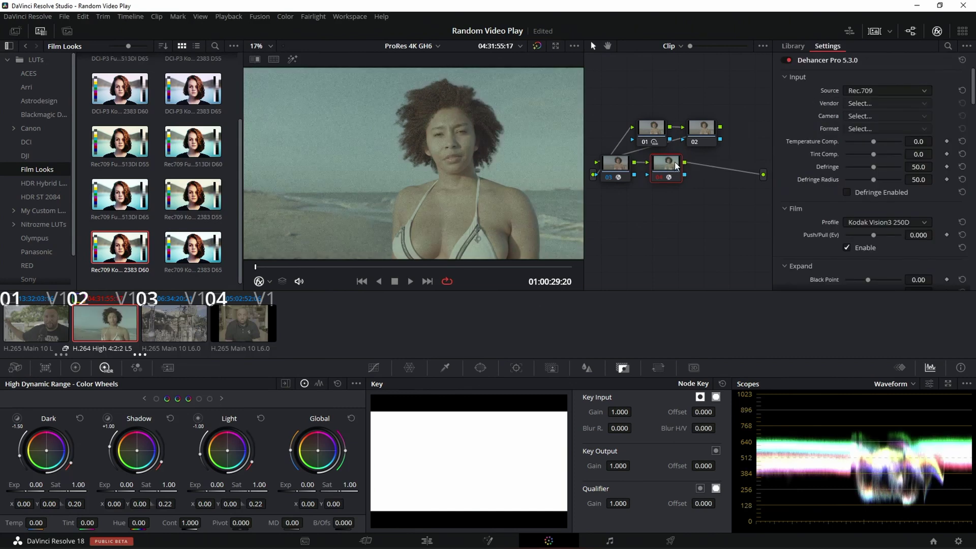
Step: Look through Dehancer Pro's settings on node 04 and clear the effect from the node
{"action": "scroll", "coordinate": [837, 159], "scroll_direction": "down", "scroll_amount": 10}
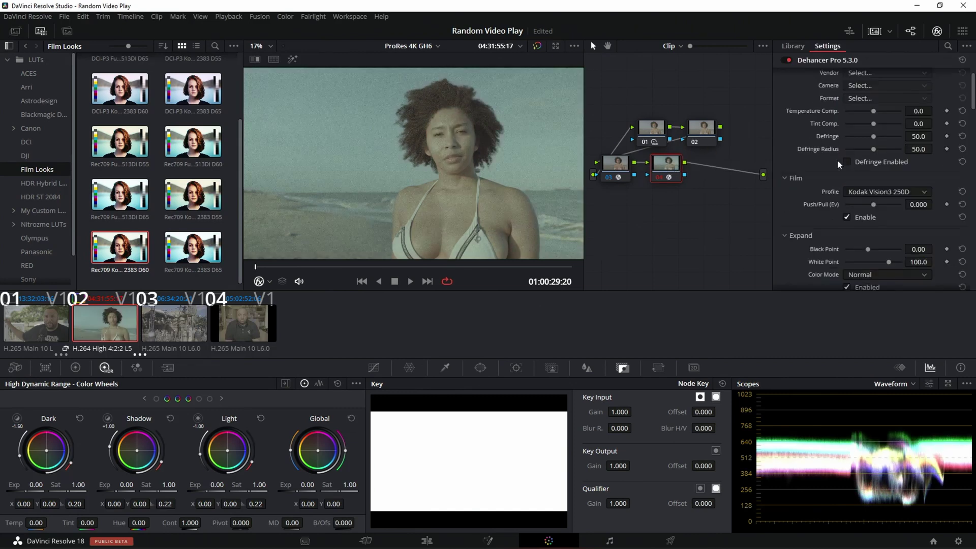
{"action": "right_click", "coordinate": [676, 166]}
{"action": "left_click", "coordinate": [677, 167]}
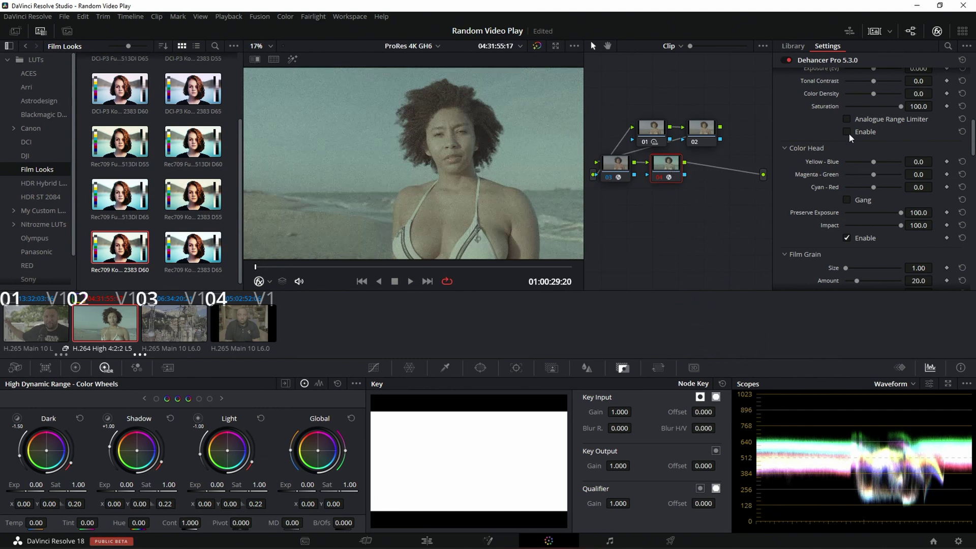
{"action": "scroll", "coordinate": [850, 235], "scroll_direction": "down", "scroll_amount": 5}
{"action": "right_click", "coordinate": [665, 165]}
{"action": "left_click", "coordinate": [686, 171]}
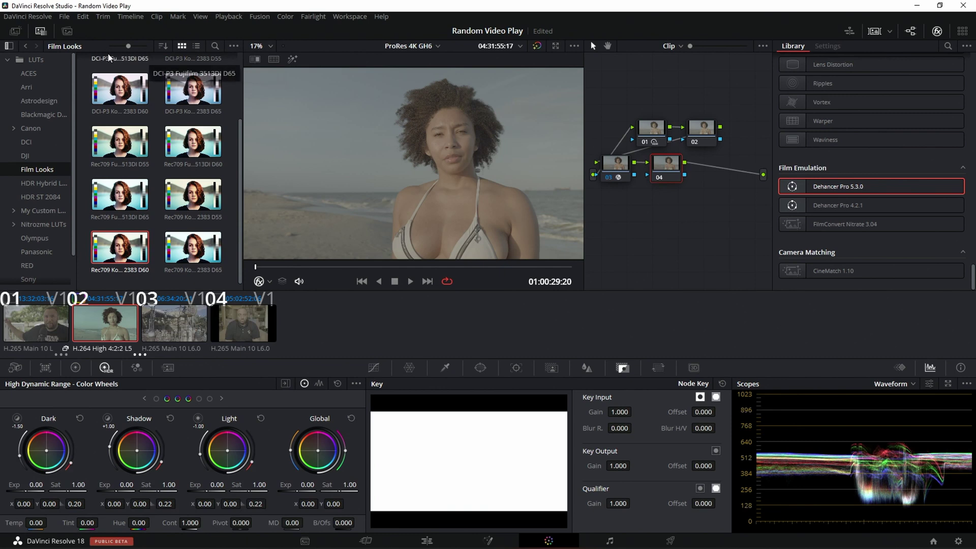
Step: Apply the saved Dehancer Blank still to node 04 and switch the scope to the Vectorscope
{"action": "left_click", "coordinate": [15, 31]}
{"action": "left_click_drag", "start_coordinate": [134, 79], "coordinate": [669, 166]}
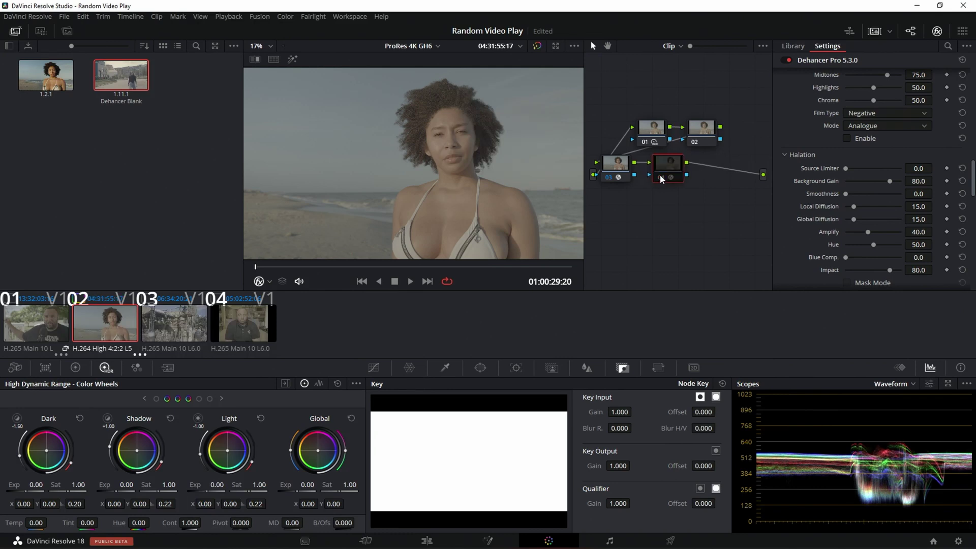
{"action": "left_click", "coordinate": [907, 389]}
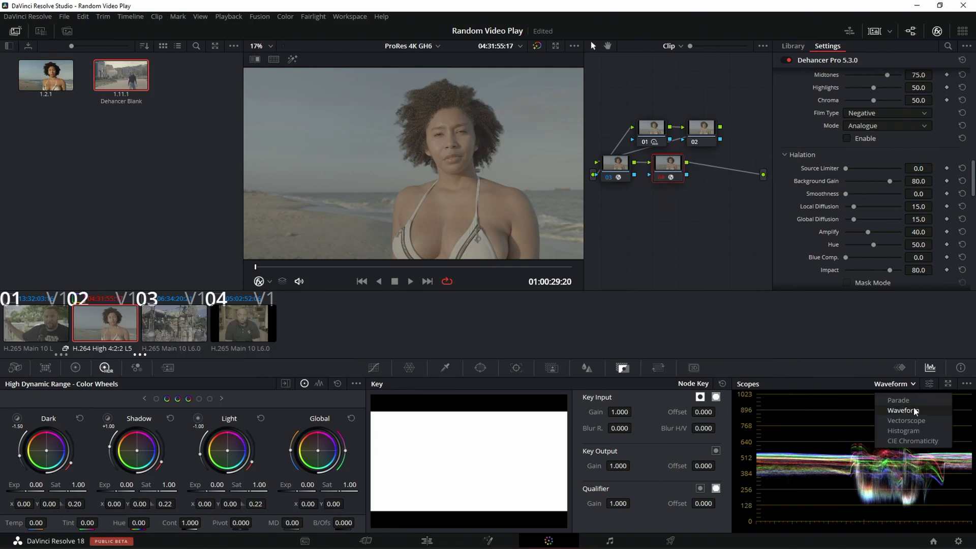
{"action": "left_click", "coordinate": [897, 427]}
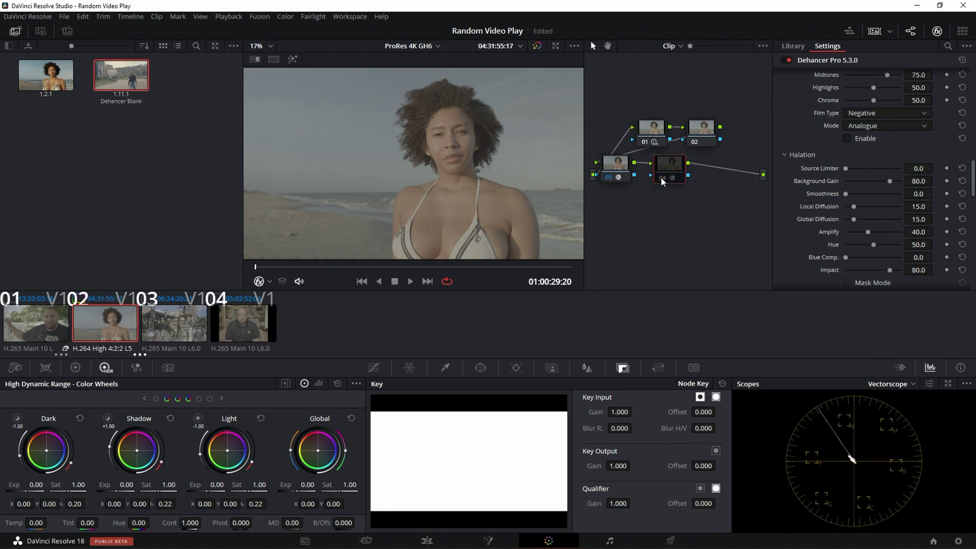
{"action": "key", "text": "ctrl+d"}
Step: Set Dehancer's input source to Choose Camera, with vendor Arri, camera Alexa Mini and format Log C
{"action": "scroll", "coordinate": [834, 213], "scroll_direction": "up", "scroll_amount": 10}
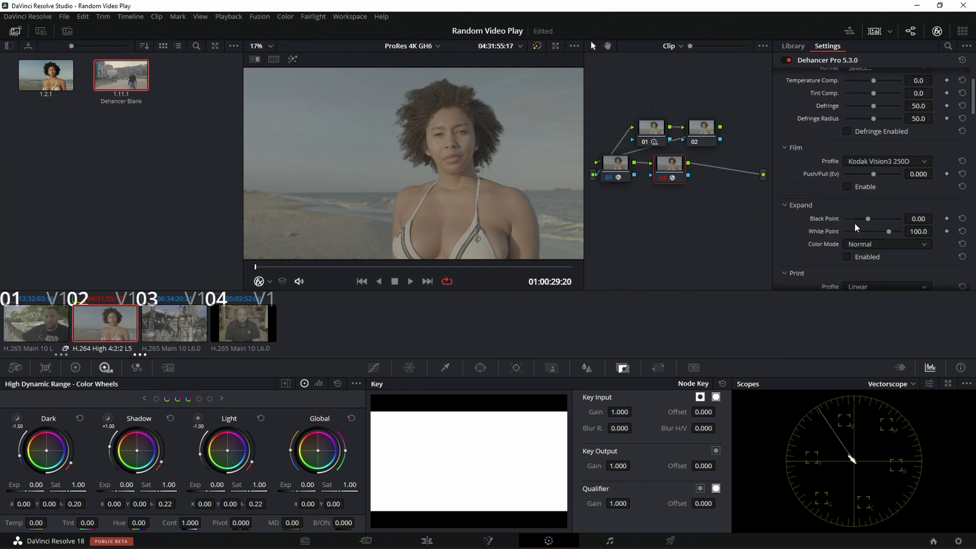
{"action": "scroll", "coordinate": [855, 219], "scroll_direction": "up", "scroll_amount": 3}
{"action": "left_click", "coordinate": [874, 91]}
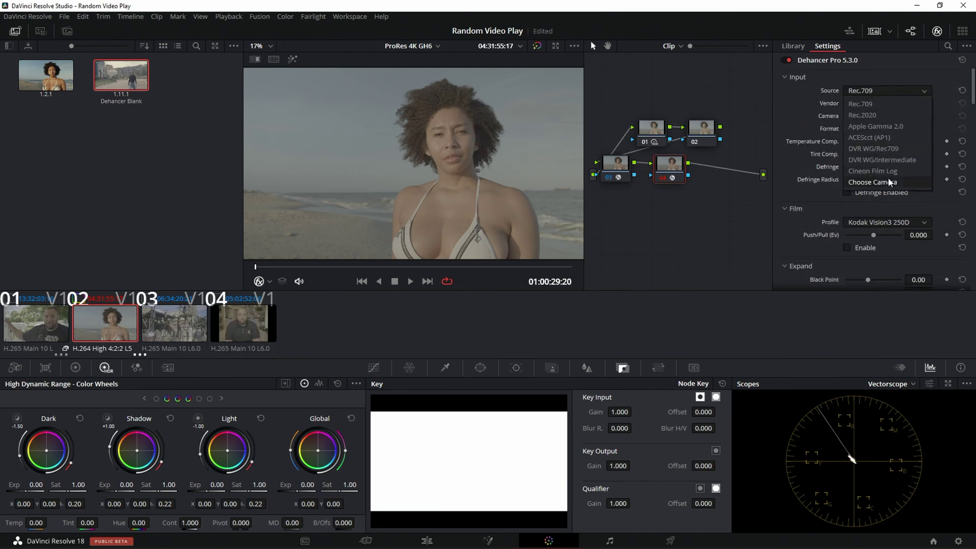
{"action": "left_click", "coordinate": [889, 182]}
{"action": "left_click", "coordinate": [875, 102]}
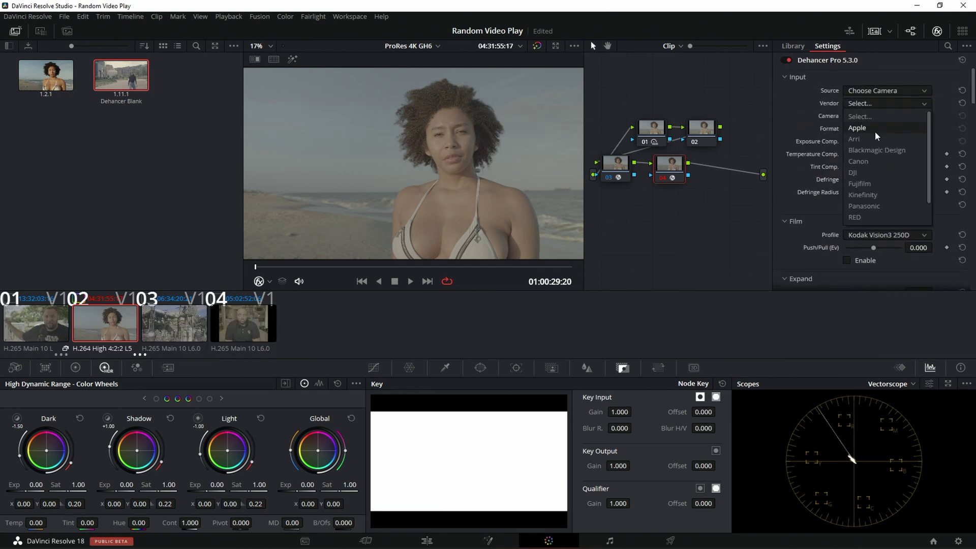
{"action": "left_click", "coordinate": [875, 135]}
{"action": "left_click", "coordinate": [871, 115]}
{"action": "left_click", "coordinate": [873, 139]}
{"action": "left_click", "coordinate": [874, 130]}
{"action": "left_click", "coordinate": [872, 142]}
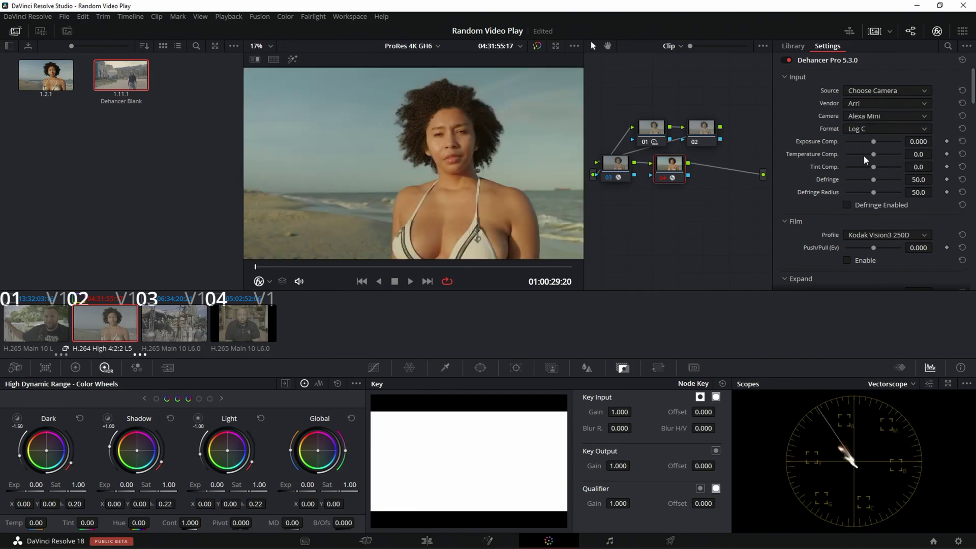
Step: Scrub through the beach clip full screen to examine the Dehancer input conversion
{"action": "key", "text": "ctrl+f"}
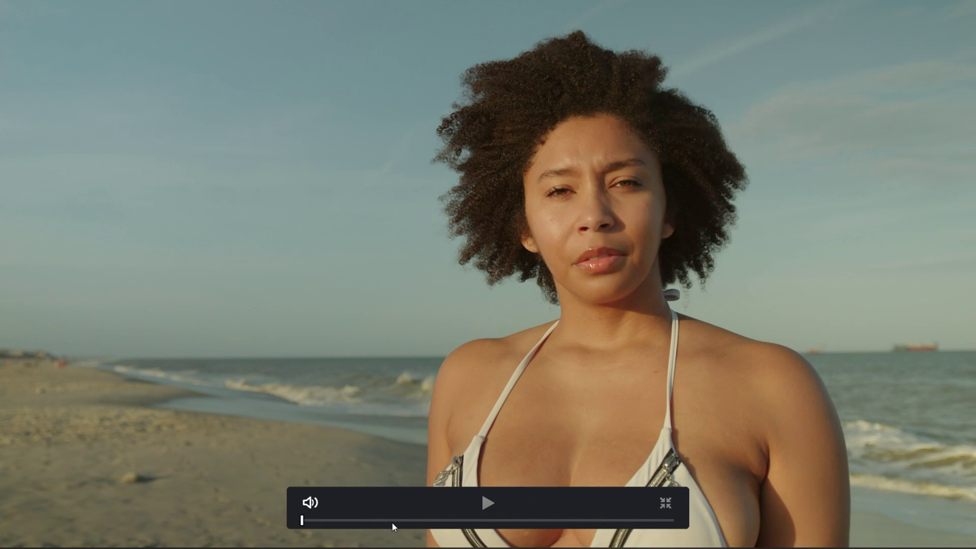
{"action": "left_click_drag", "start_coordinate": [392, 522], "coordinate": [401, 487]}
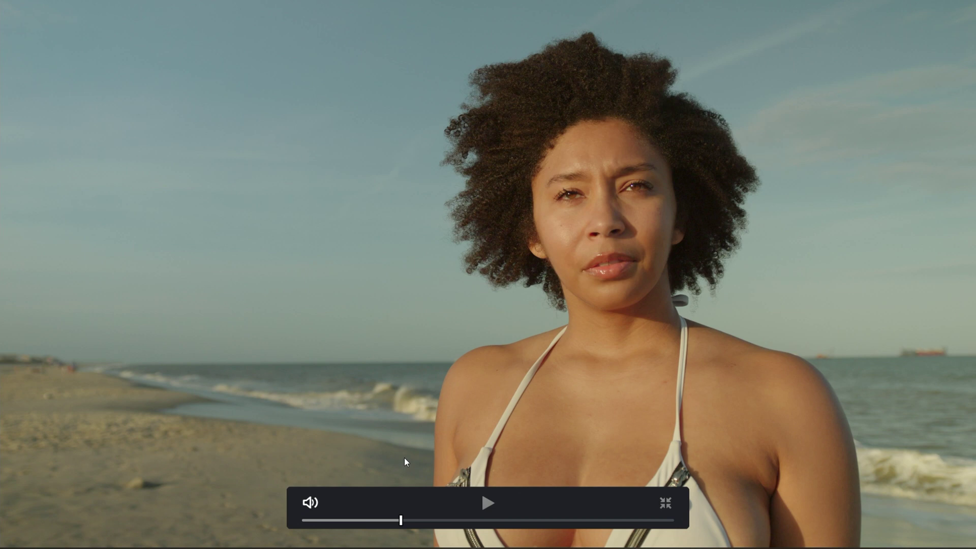
{"action": "left_click_drag", "start_coordinate": [492, 520], "coordinate": [553, 519]}
{"action": "key", "text": "Escape"}
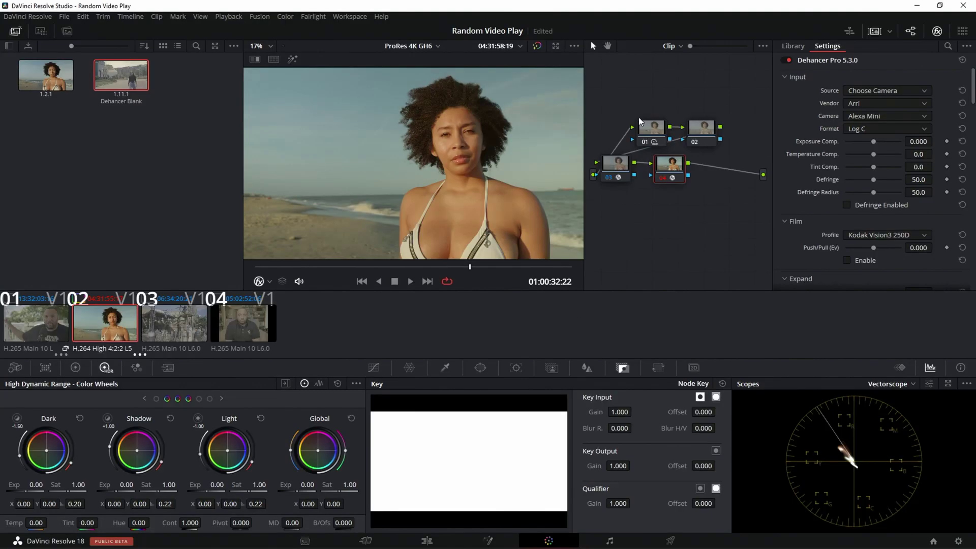
Step: Enable Dehancer's Print section with the Kodak 2383 Print Film profile and view the clip full screen
{"action": "scroll", "coordinate": [921, 208], "scroll_direction": "down", "scroll_amount": 8}
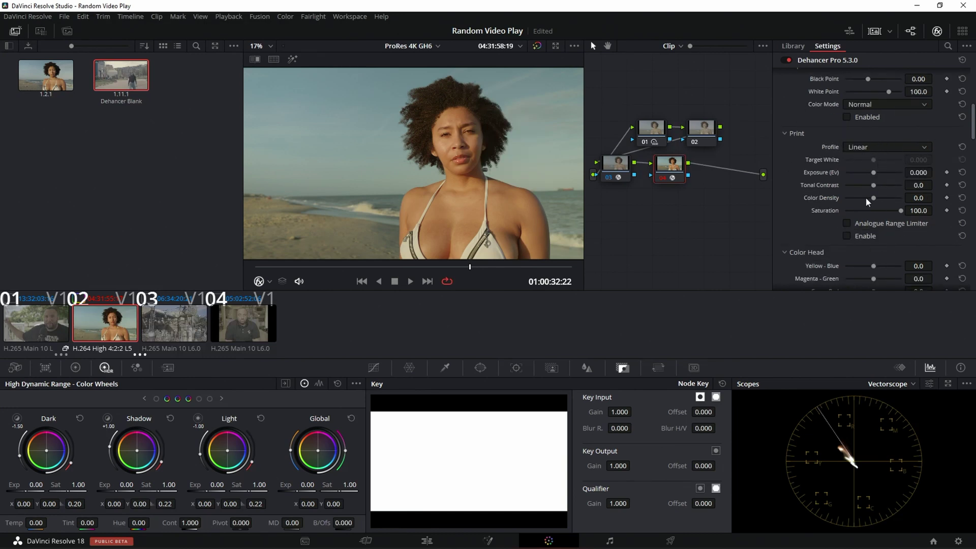
{"action": "left_click", "coordinate": [847, 235]}
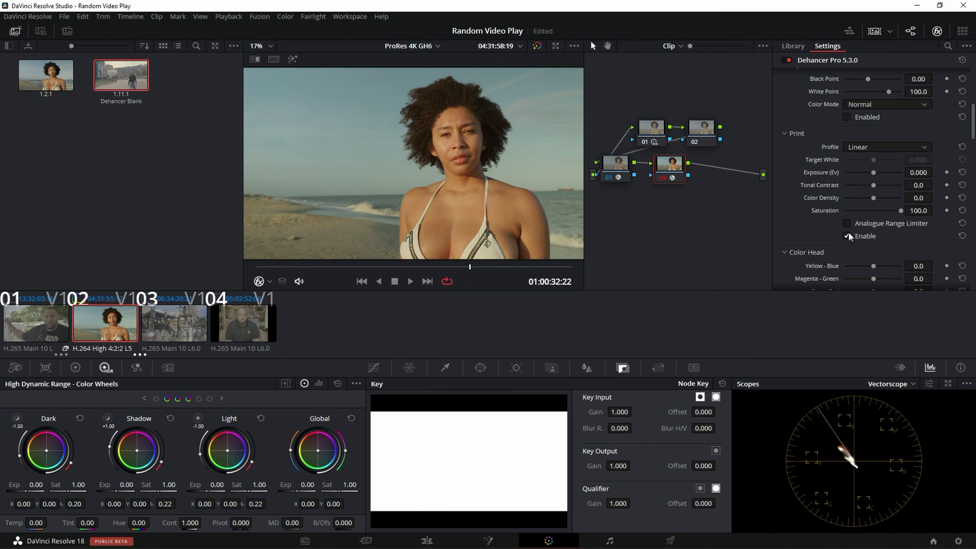
{"action": "left_click", "coordinate": [892, 147]}
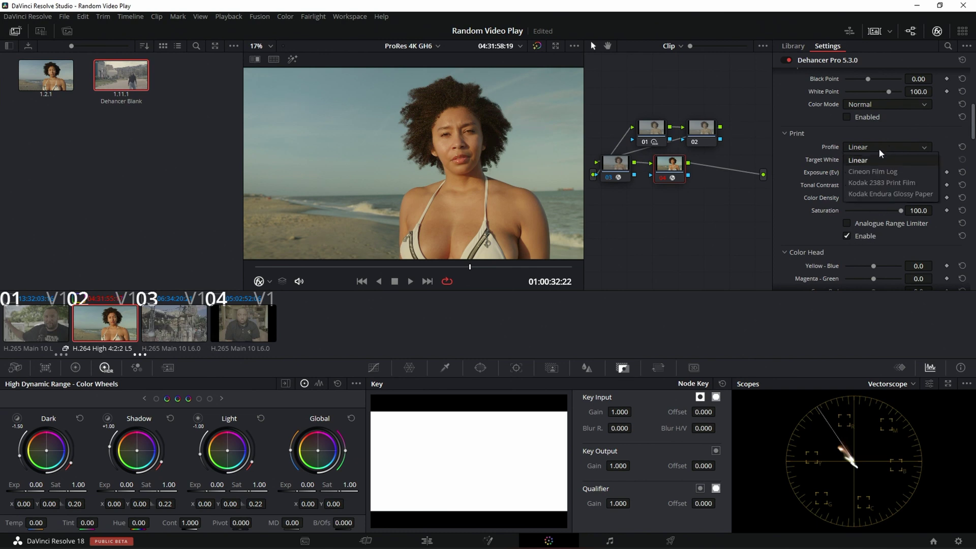
{"action": "left_click", "coordinate": [880, 182]}
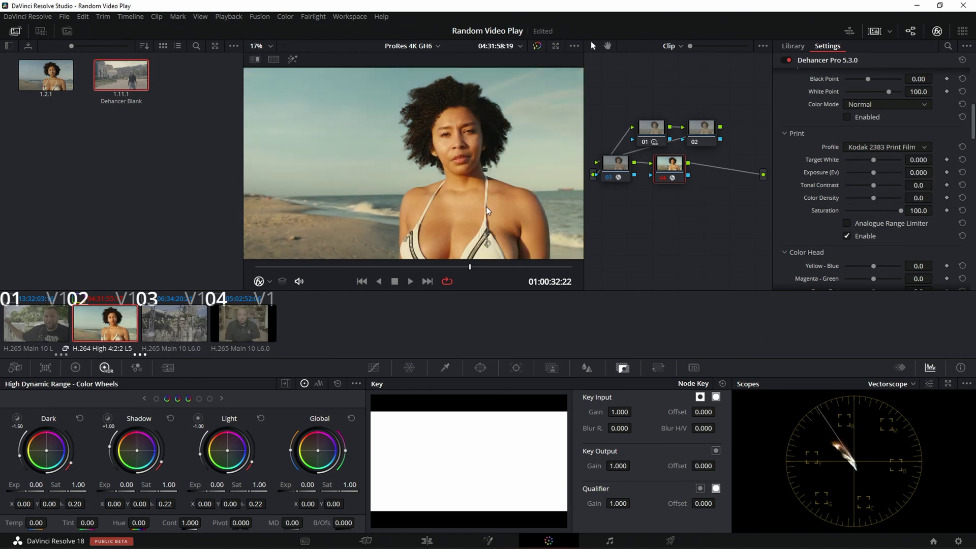
{"action": "key", "text": "ctrl+f"}
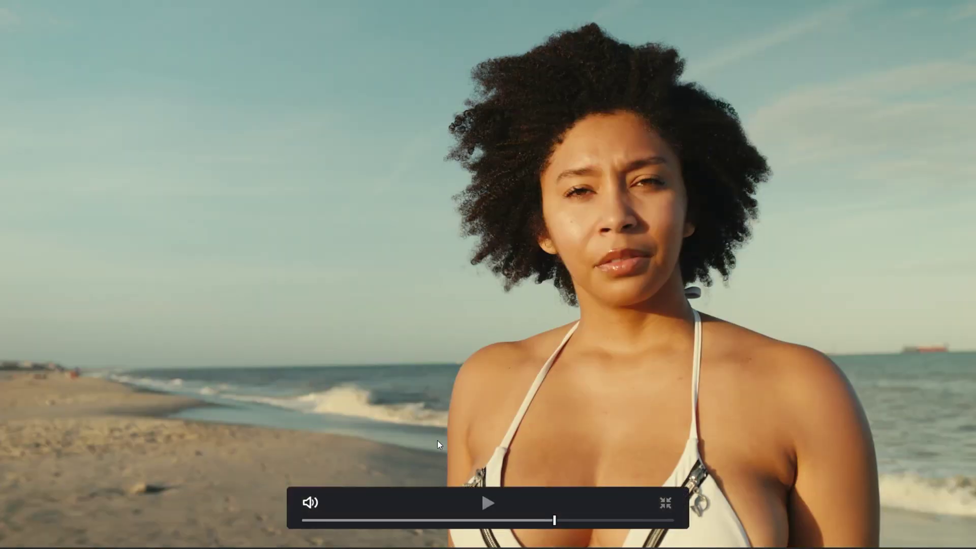
{"action": "key", "text": "Escape"}
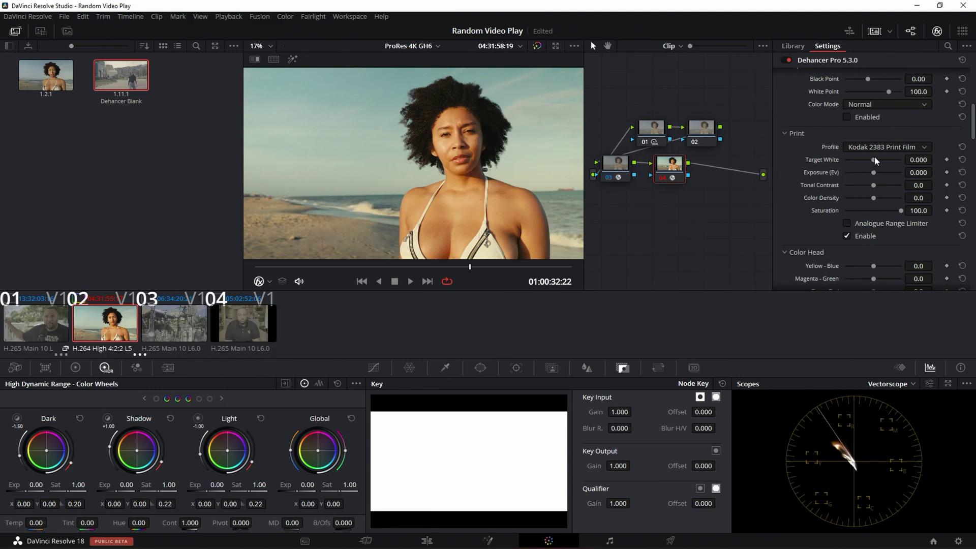
Step: Set Dehancer's print target white to 1.156, exposure to -0.357 and tonal contrast to -0.4, and adjust the color density
{"action": "mouse_move", "coordinate": [872, 158]}
{"action": "left_mouse_down"}
{"action": "mouse_move", "coordinate": [895, 158]}
{"action": "mouse_move", "coordinate": [862, 161]}
{"action": "mouse_move", "coordinate": [895, 163]}
{"action": "left_mouse_up"}
{"action": "mouse_move", "coordinate": [898, 162]}
{"action": "left_mouse_down"}
{"action": "mouse_move", "coordinate": [846, 160]}
{"action": "mouse_move", "coordinate": [889, 161]}
{"action": "left_mouse_up"}
{"action": "mouse_move", "coordinate": [873, 186]}
{"action": "left_mouse_down"}
{"action": "mouse_move", "coordinate": [859, 184]}
{"action": "mouse_move", "coordinate": [873, 187]}
{"action": "mouse_move", "coordinate": [868, 172]}
{"action": "mouse_move", "coordinate": [882, 175]}
{"action": "mouse_move", "coordinate": [870, 180]}
{"action": "left_mouse_up"}
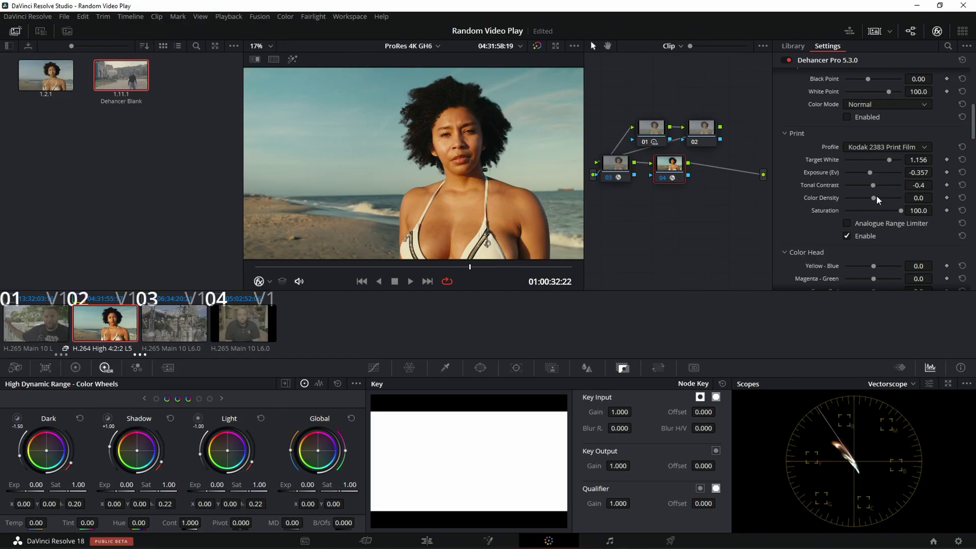
{"action": "mouse_move", "coordinate": [870, 194]}
{"action": "left_mouse_down"}
{"action": "mouse_move", "coordinate": [885, 203]}
{"action": "mouse_move", "coordinate": [849, 197]}
{"action": "mouse_move", "coordinate": [893, 200]}
{"action": "mouse_move", "coordinate": [852, 199]}
{"action": "mouse_move", "coordinate": [873, 199]}
{"action": "left_mouse_up"}
Step: Scrub through the beach clip full screen to check the adjusted print settings
{"action": "key", "text": "ctrl+f"}
{"action": "left_click_drag", "start_coordinate": [554, 520], "coordinate": [463, 518]}
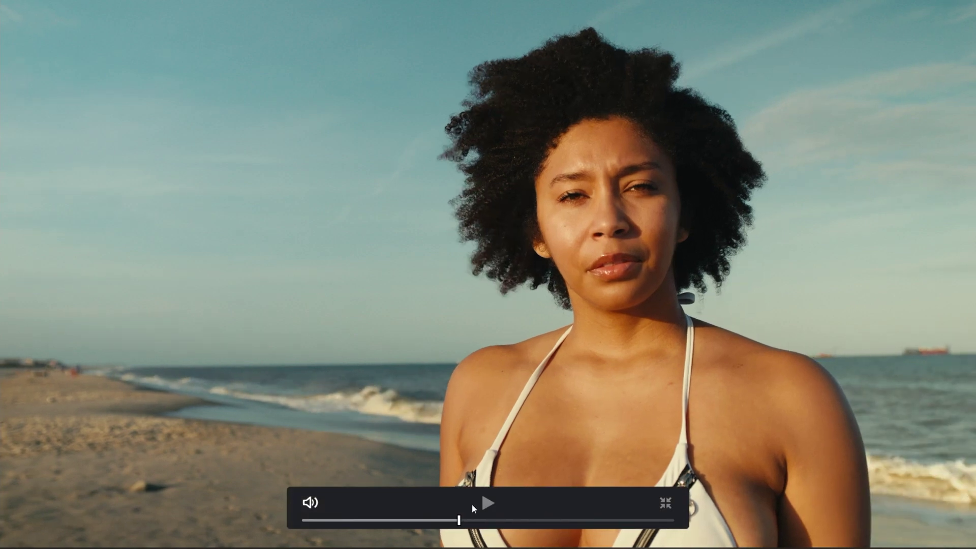
{"action": "key", "text": "ctrl+f"}
Step: Set node 02's primaries contrast to 0.874 and pivot to 0.355
{"action": "left_click", "coordinate": [708, 129]}
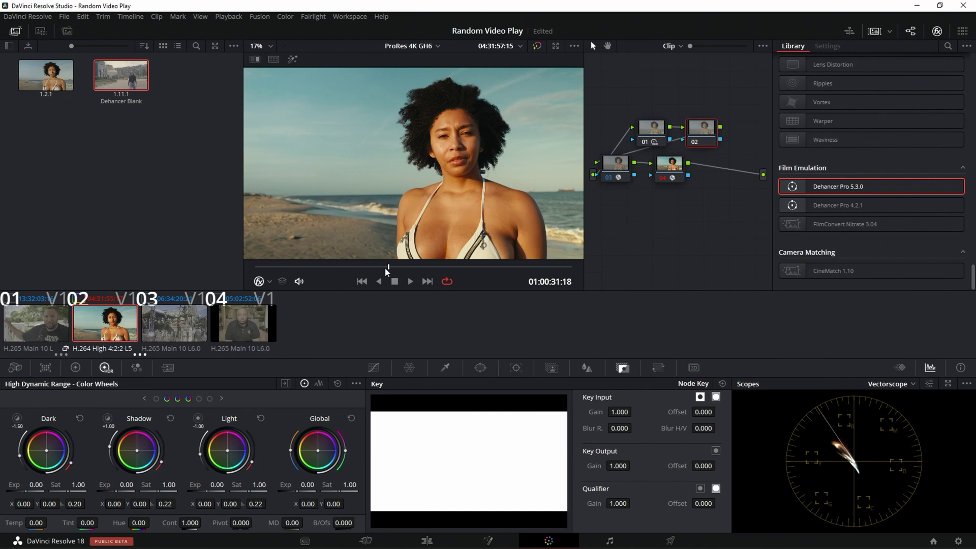
{"action": "left_click", "coordinate": [75, 367]}
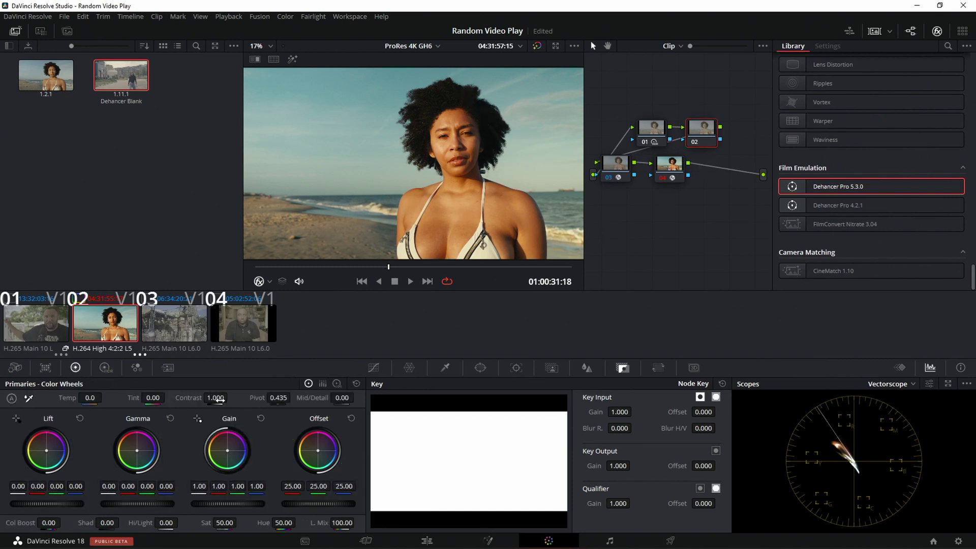
{"action": "left_click_drag", "start_coordinate": [214, 398], "coordinate": [179, 398]}
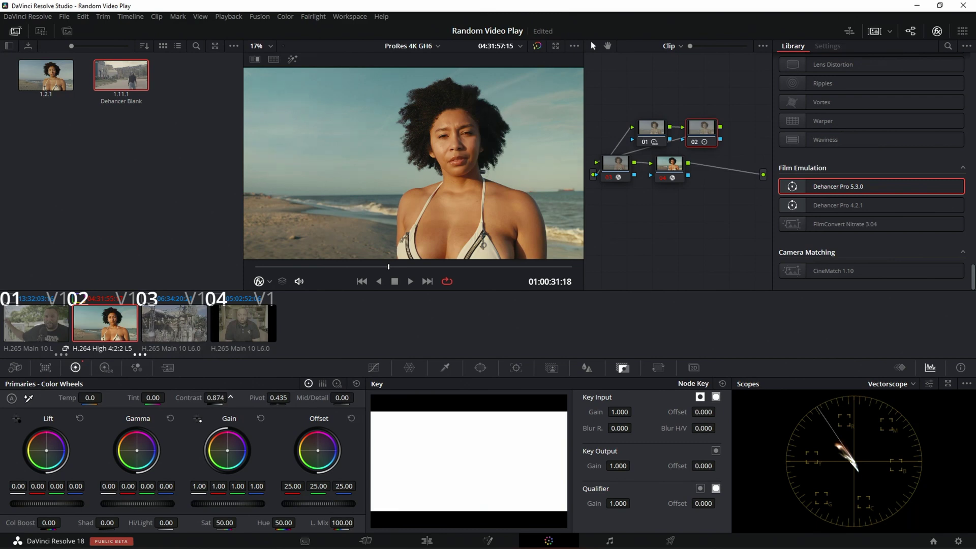
{"action": "left_click_drag", "start_coordinate": [278, 397], "coordinate": [264, 398]}
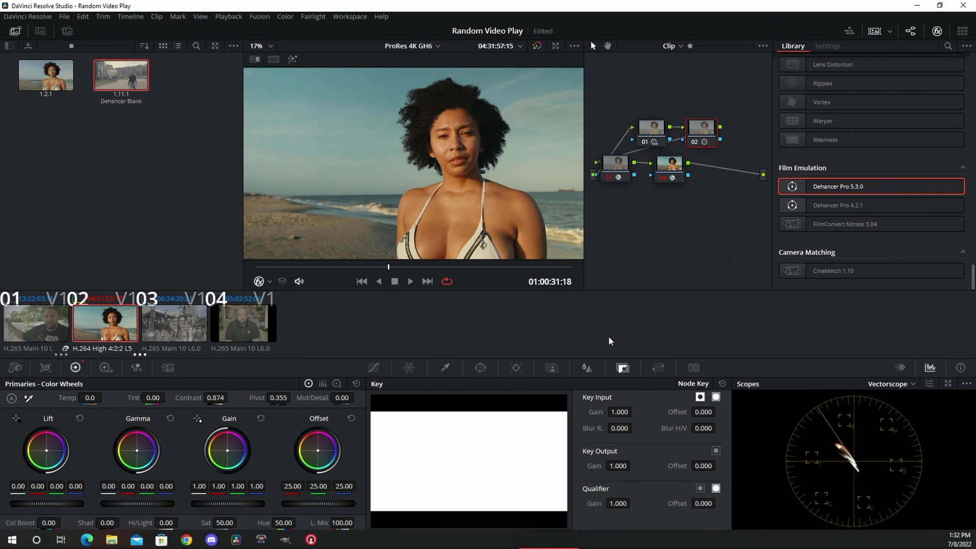
Step: Check the clip's levels on the Waveform scope and switch back to the Vectorscope
{"action": "left_click", "coordinate": [889, 385]}
{"action": "left_click", "coordinate": [895, 412]}
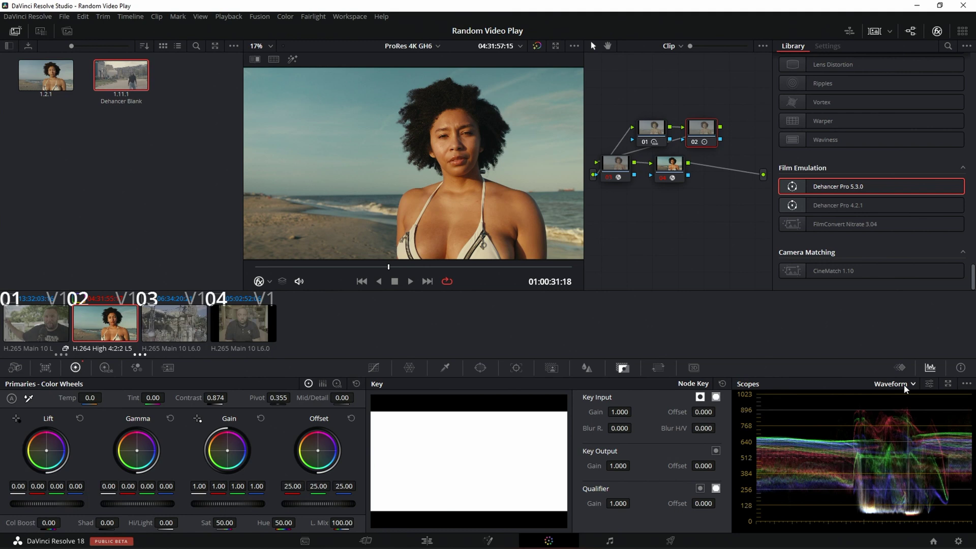
{"action": "left_click", "coordinate": [906, 389]}
{"action": "left_click", "coordinate": [905, 420]}
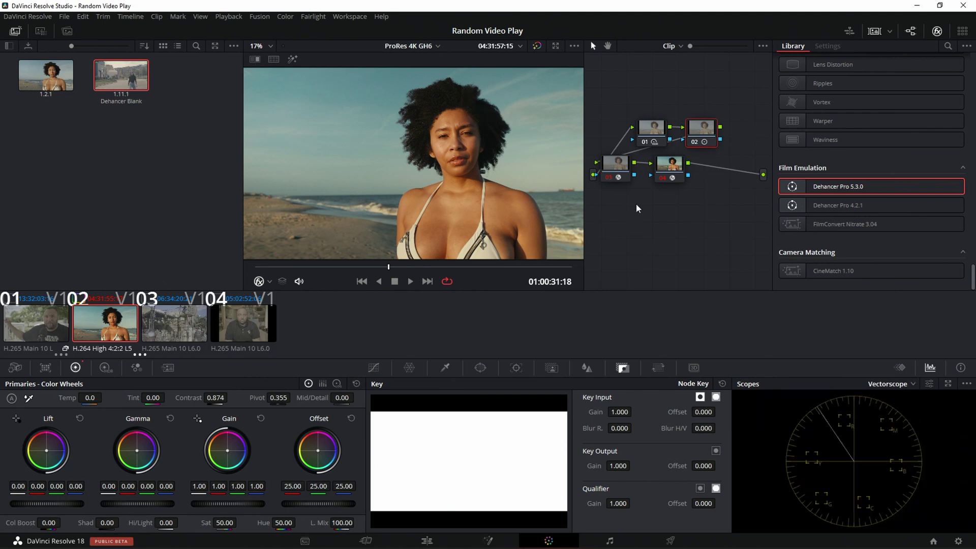
Step: Enable the Analogue Range Limiter in the print settings of the beach clip's Dehancer node
{"action": "left_click", "coordinate": [670, 172]}
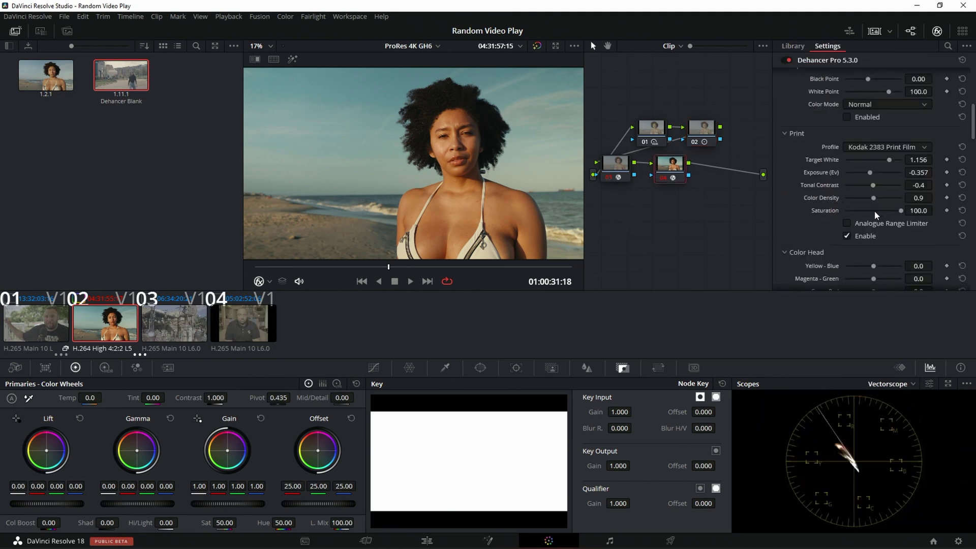
{"action": "left_click", "coordinate": [847, 223]}
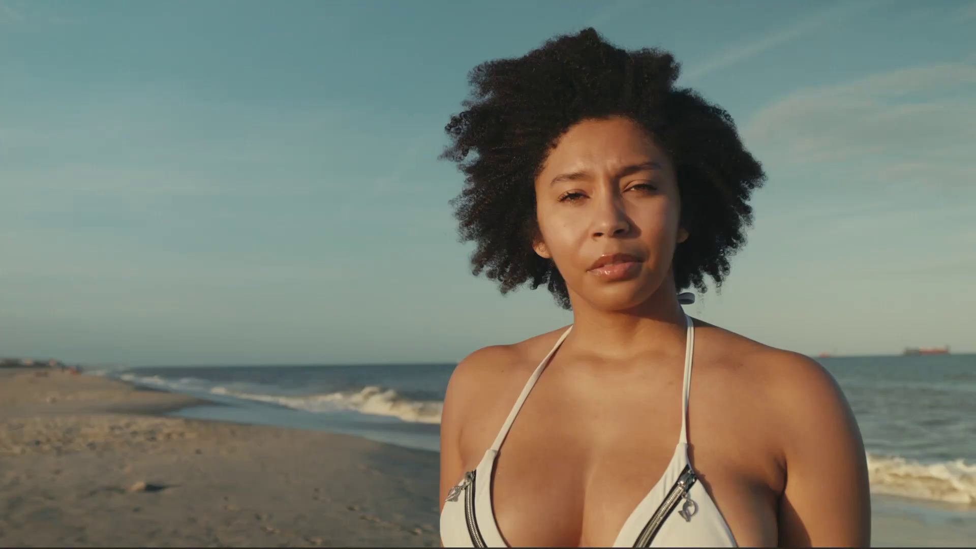
{"action": "mouse_move", "coordinate": [846, 224]}
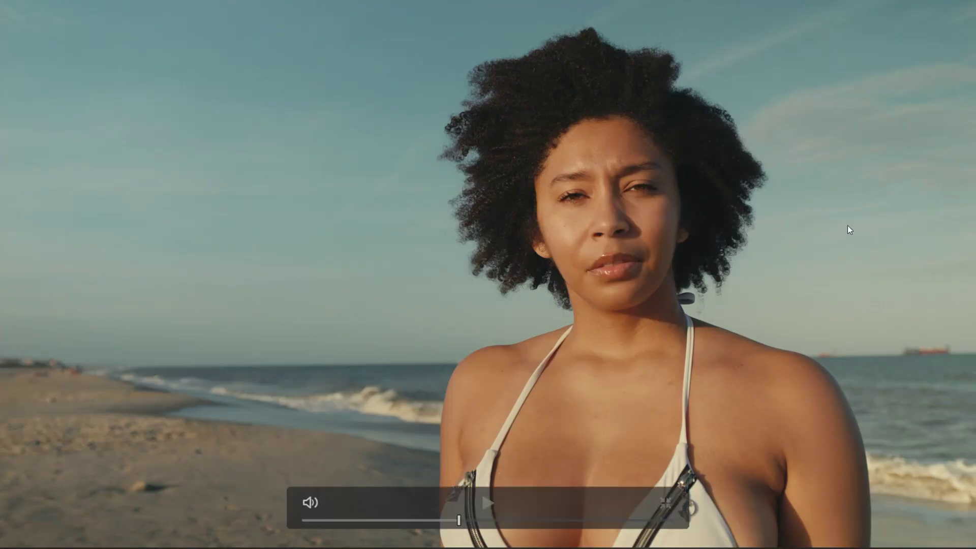
Step: Scrub through the beach clip full screen and look over Dehancer's Color Head and Film Grain settings
{"action": "left_click_drag", "start_coordinate": [449, 526], "coordinate": [355, 519]}
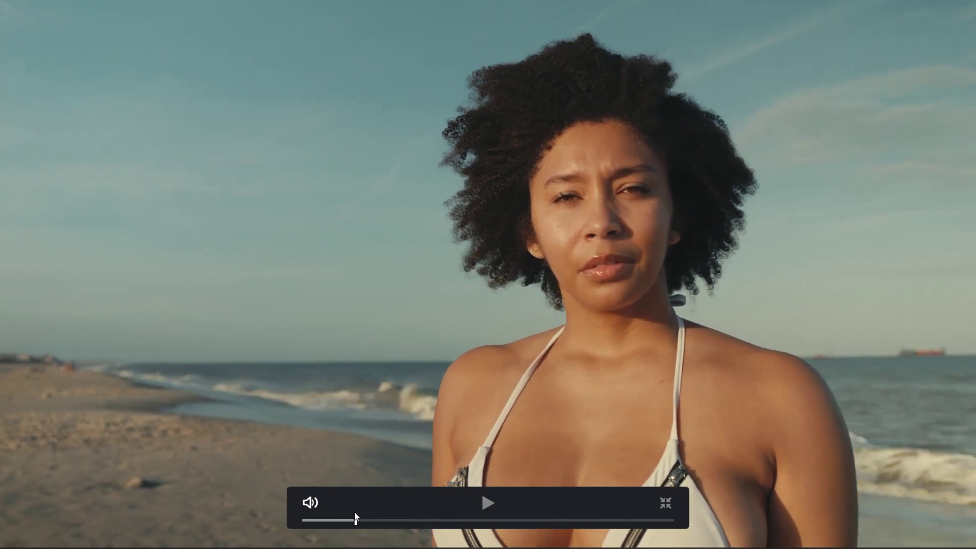
{"action": "key", "text": "Escape"}
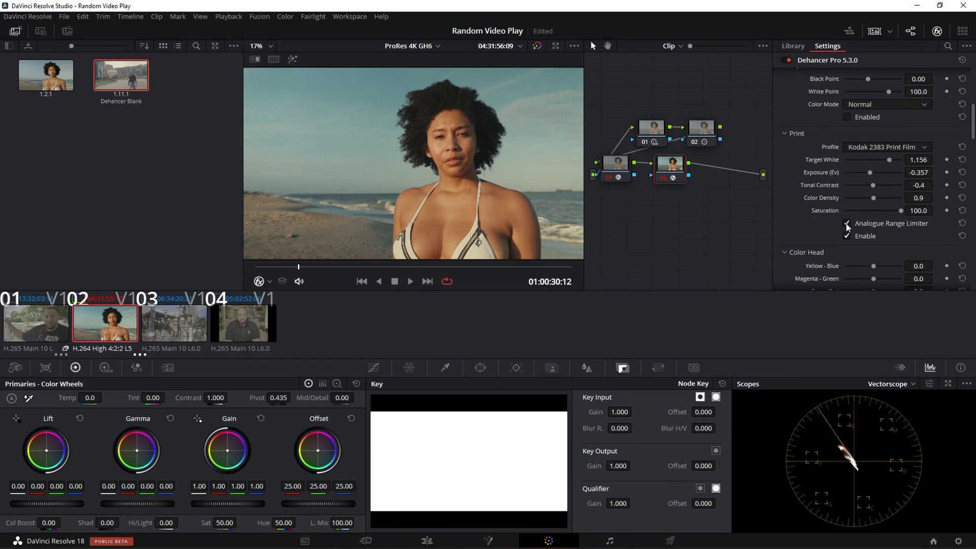
{"action": "scroll", "coordinate": [834, 223], "scroll_direction": "down", "scroll_amount": 4}
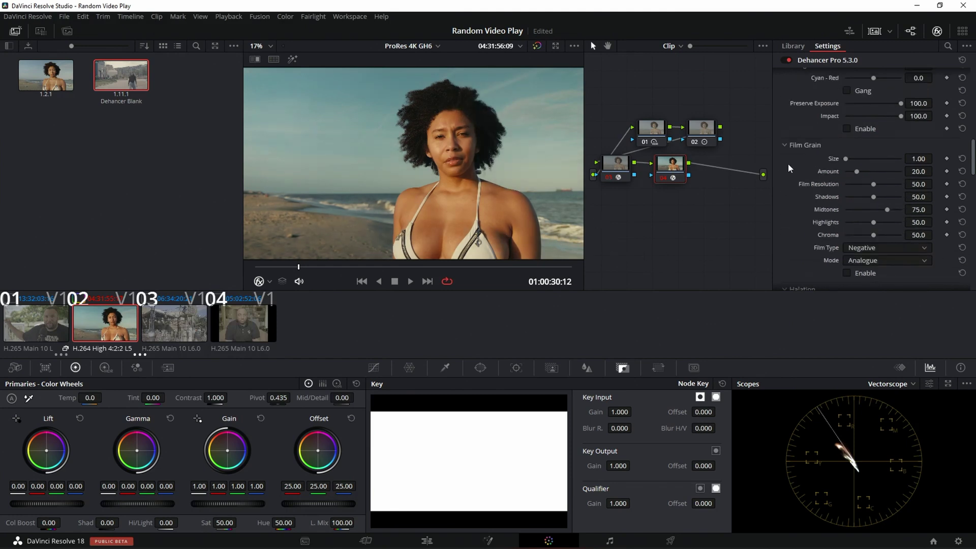
{"action": "scroll", "coordinate": [791, 166], "scroll_direction": "up", "scroll_amount": 1}
{"action": "scroll", "coordinate": [792, 157], "scroll_direction": "up", "scroll_amount": 2}
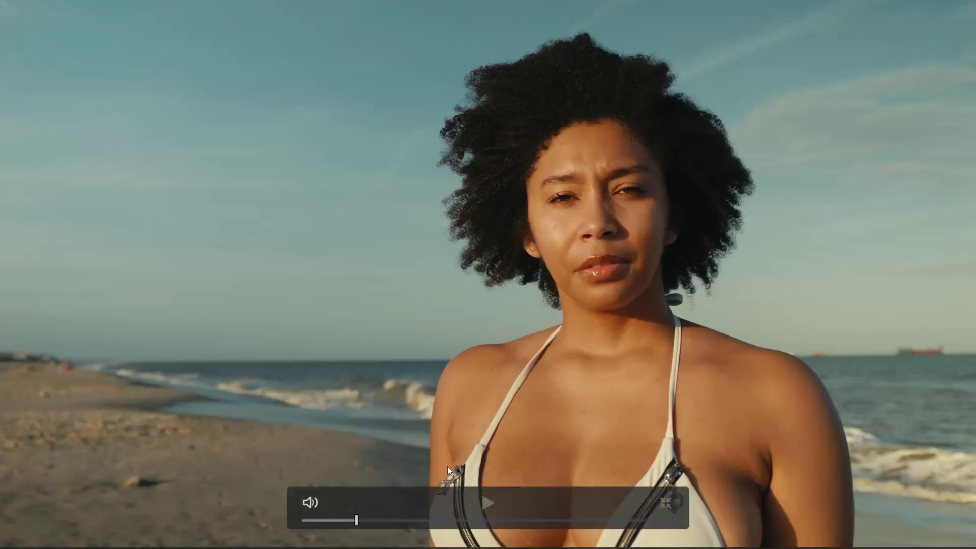
{"action": "left_click_drag", "start_coordinate": [400, 518], "coordinate": [523, 521]}
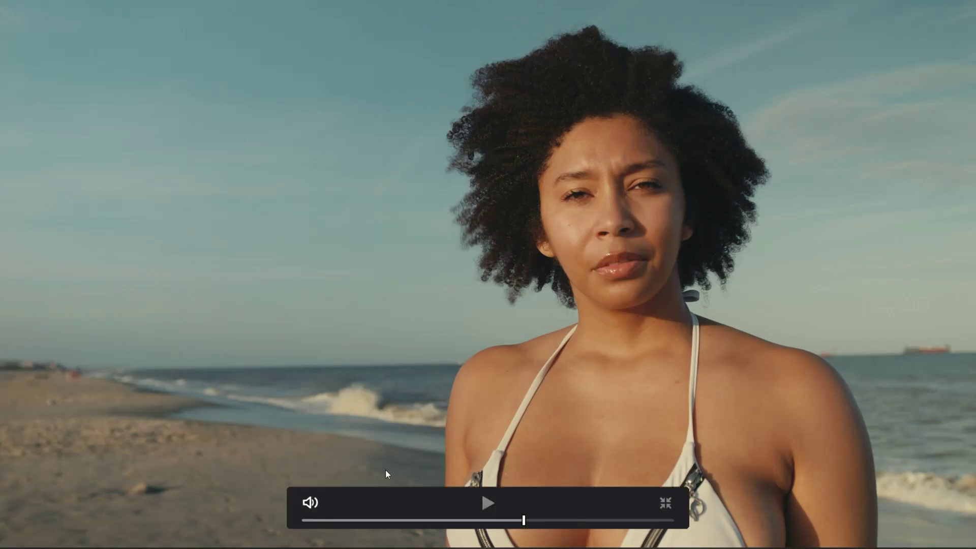
{"action": "left_click_drag", "start_coordinate": [436, 520], "coordinate": [602, 518]}
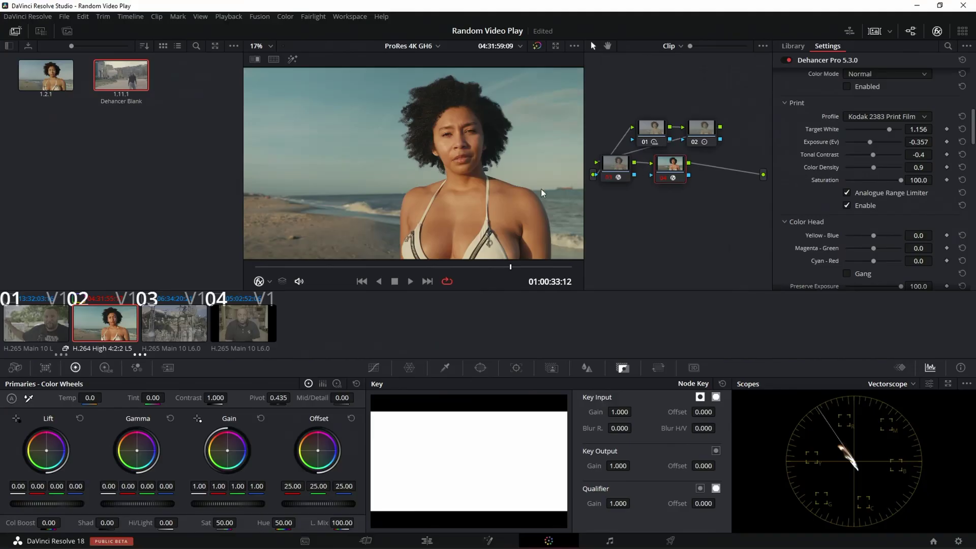
Step: Apply the beach clip's grade to clip 03, the market scene with hanging lanterns
{"action": "left_click", "coordinate": [182, 323]}
{"action": "right_click", "coordinate": [120, 313]}
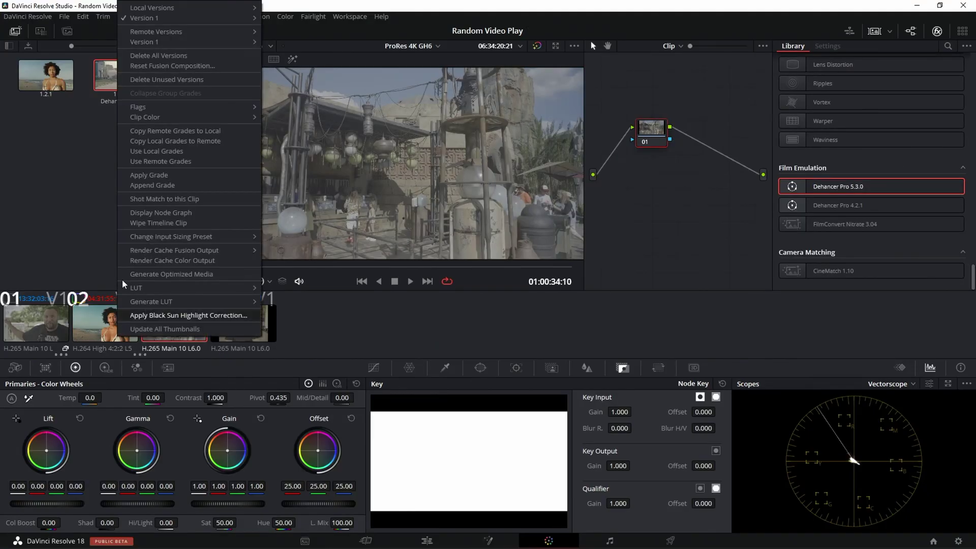
{"action": "left_click", "coordinate": [151, 174]}
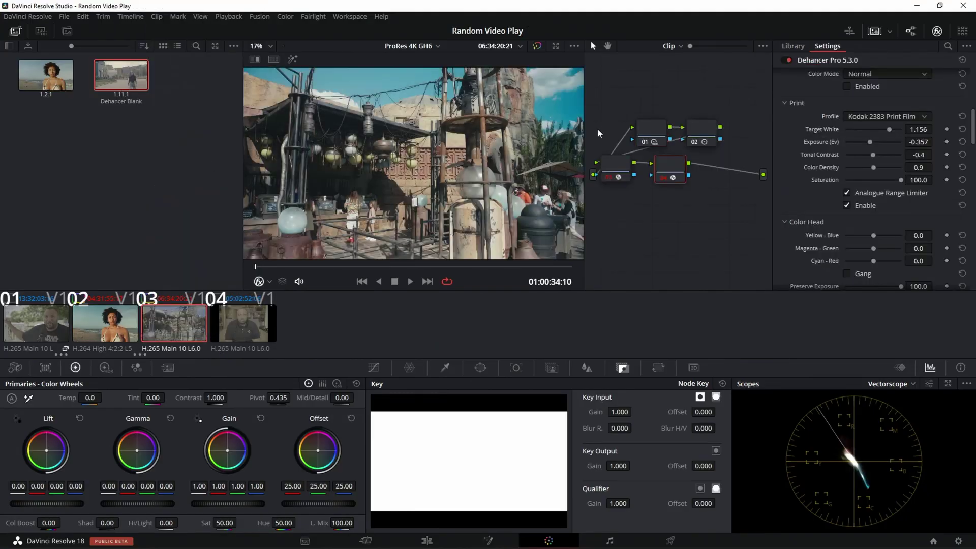
Step: Scrub through clip 03 full screen to check the copied grade
{"action": "left_click", "coordinate": [656, 128]}
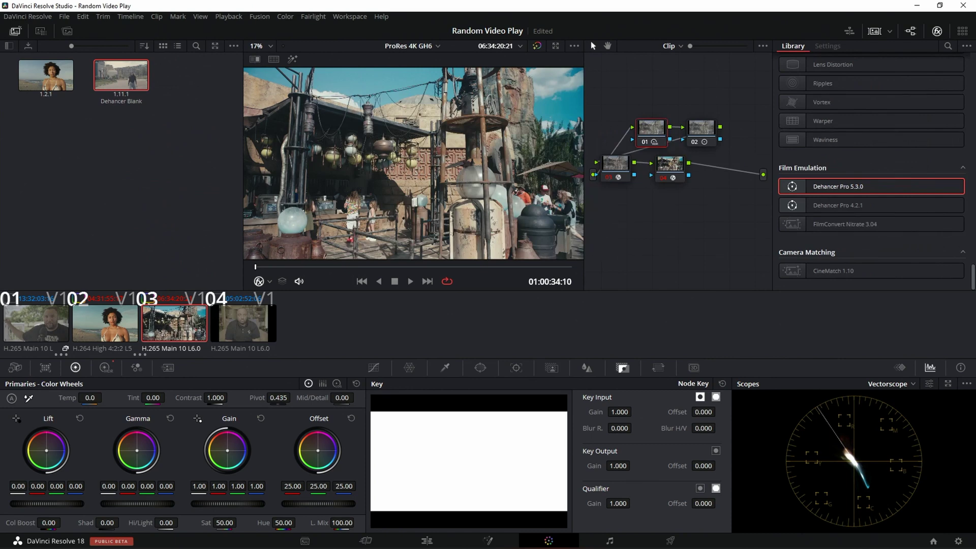
{"action": "key", "text": "ctrl+f"}
{"action": "left_click_drag", "start_coordinate": [388, 520], "coordinate": [526, 519]}
{"action": "key", "text": "Escape"}
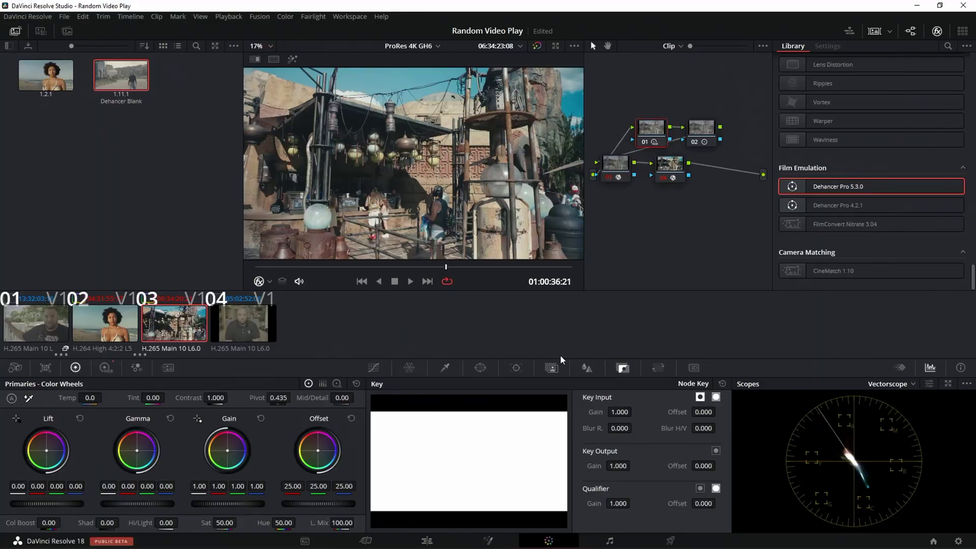
Step: Turn off the Analogue Range Limiter in the print settings of clip 03's Dehancer node
{"action": "left_click", "coordinate": [670, 176]}
{"action": "left_click", "coordinate": [847, 193]}
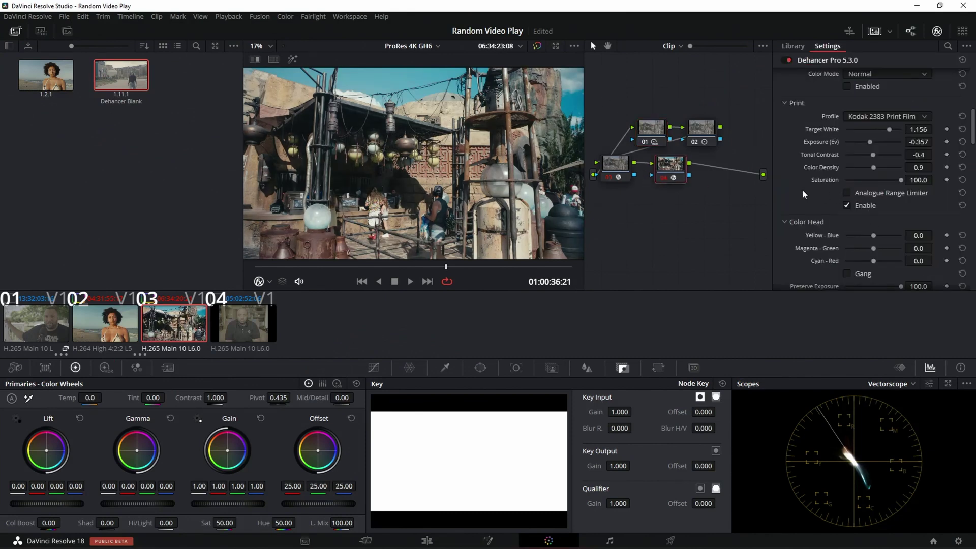